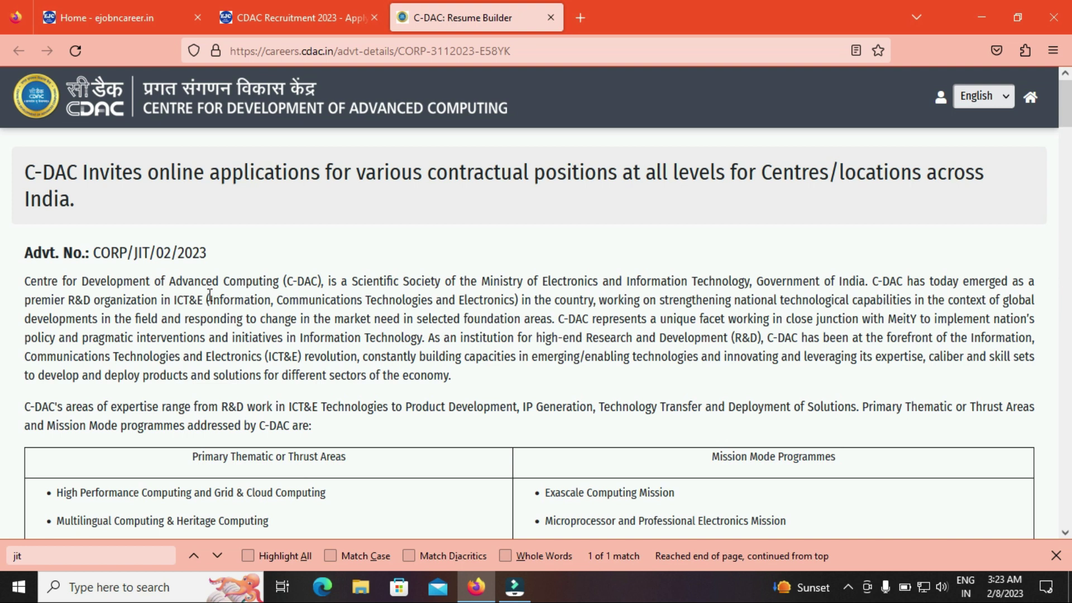
# Review the important dates and the table of posts, vacancies and locations in the C-DAC advertisement
pyautogui.moveTo(1065, 98); pyautogui.dragTo(1065, 503)
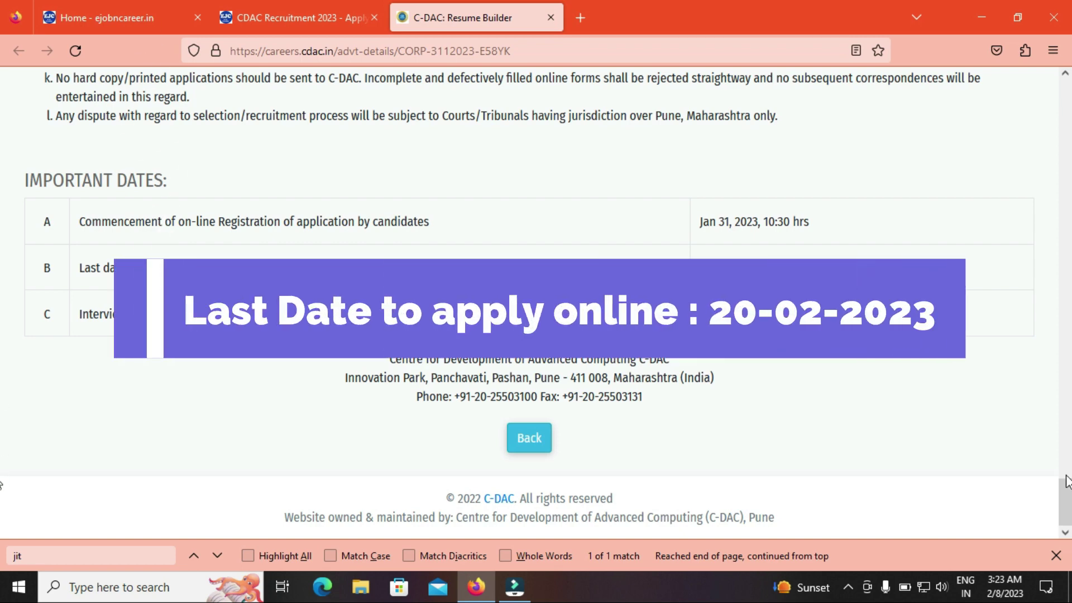
pyautogui.scroll(15, 3, 398)
pyautogui.scroll(20, 3, 397)
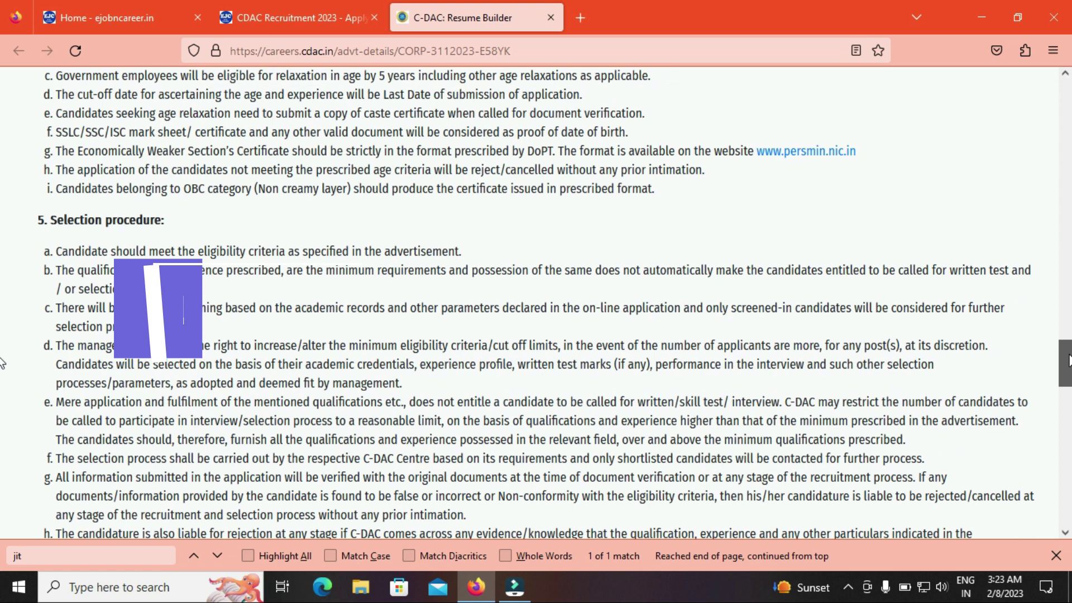
pyautogui.scroll(10, 3, 227)
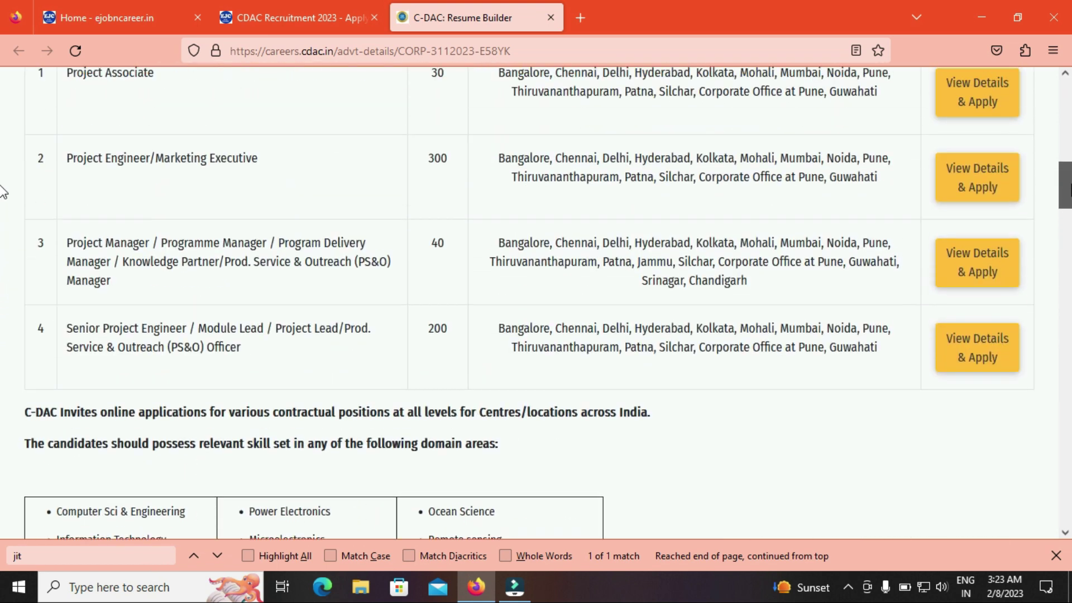
pyautogui.scroll(-2, 3, 177)
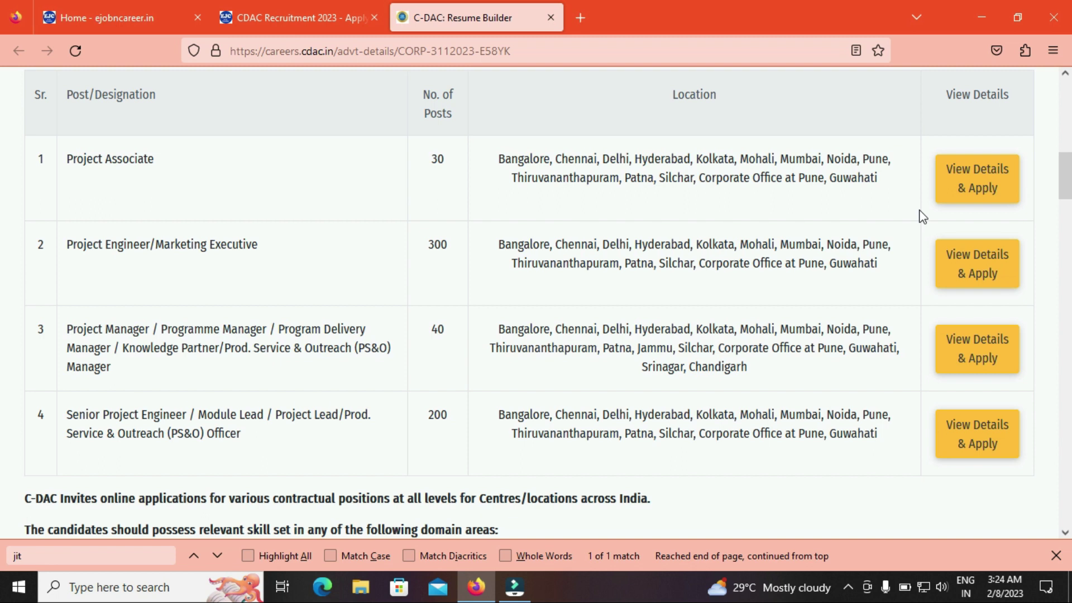
pyautogui.moveTo(1057, 168); pyautogui.dragTo(2, 99)
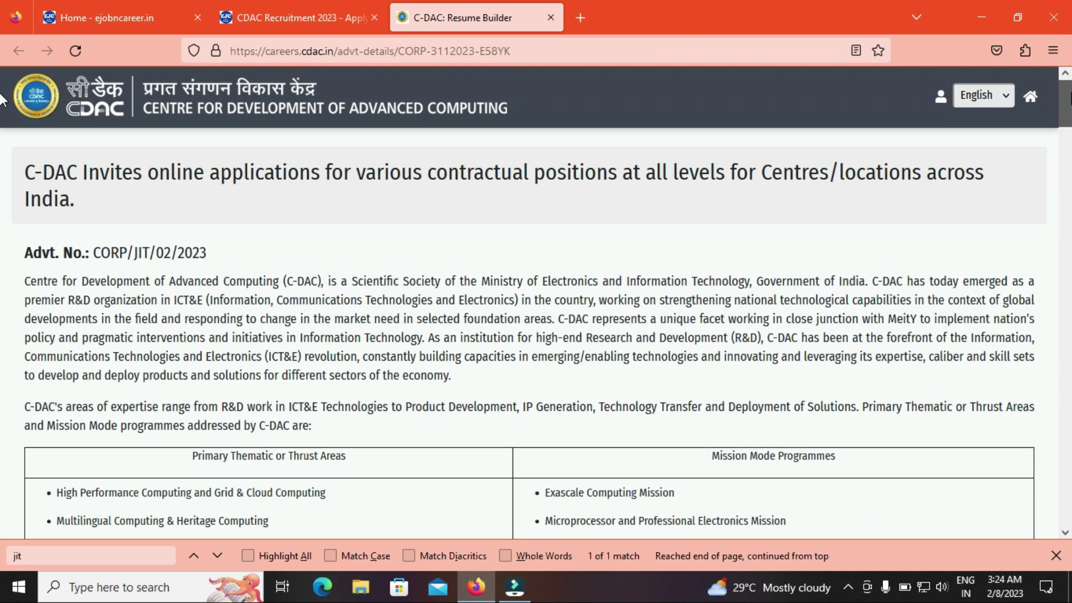
# Review the vacancy, age limit, qualification, fee and selection sections of the CDAC Recruitment 2023 article on ejobncareer.in
pyautogui.click(123, 18)
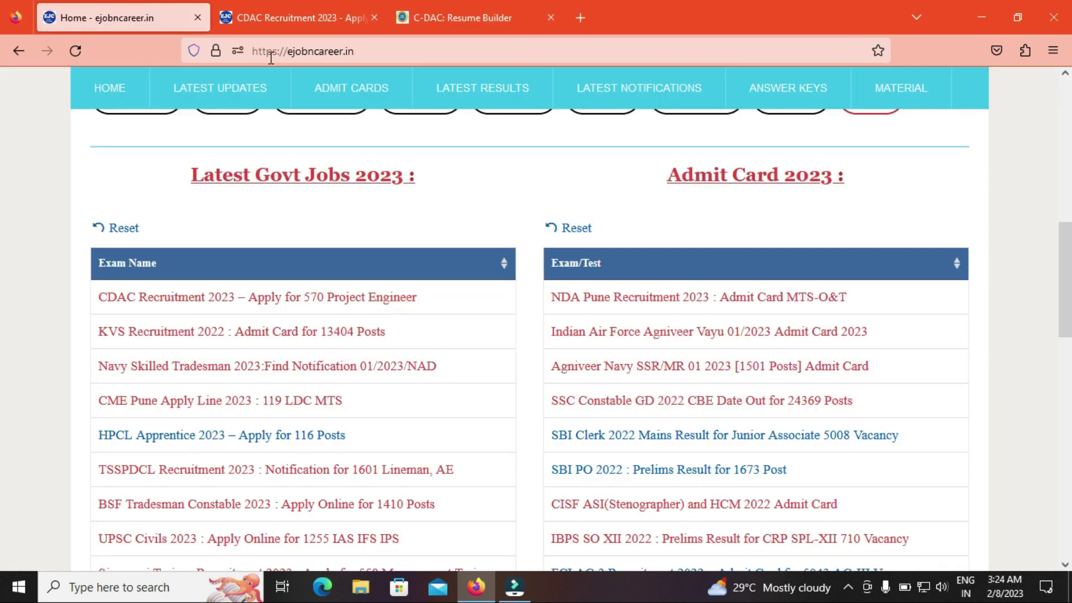
pyautogui.click(296, 17)
pyautogui.moveTo(1067, 479); pyautogui.dragTo(1052, 309)
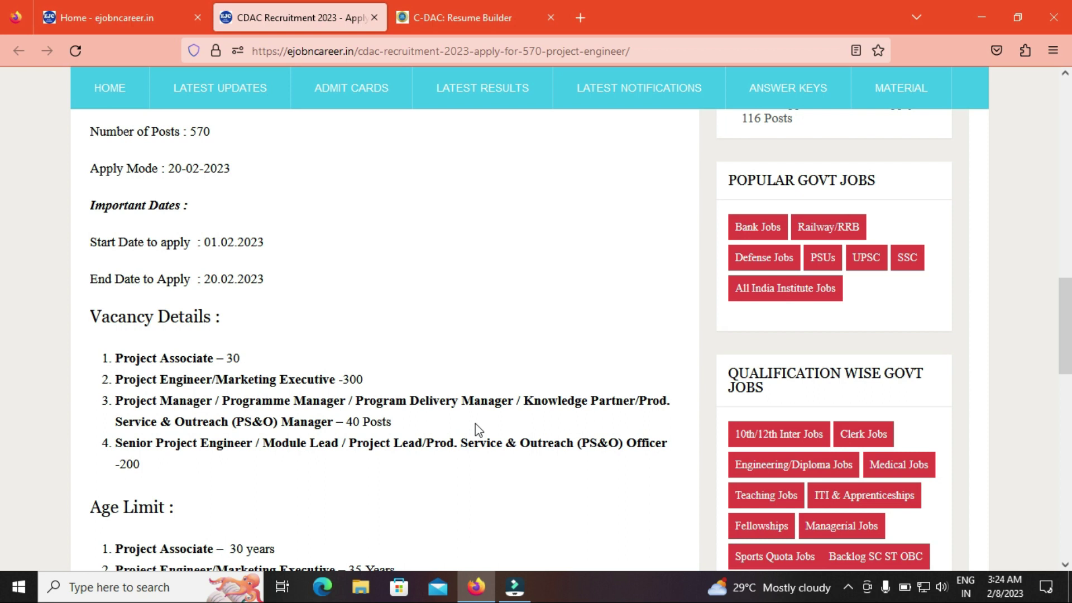
pyautogui.moveTo(1068, 338); pyautogui.dragTo(1068, 380)
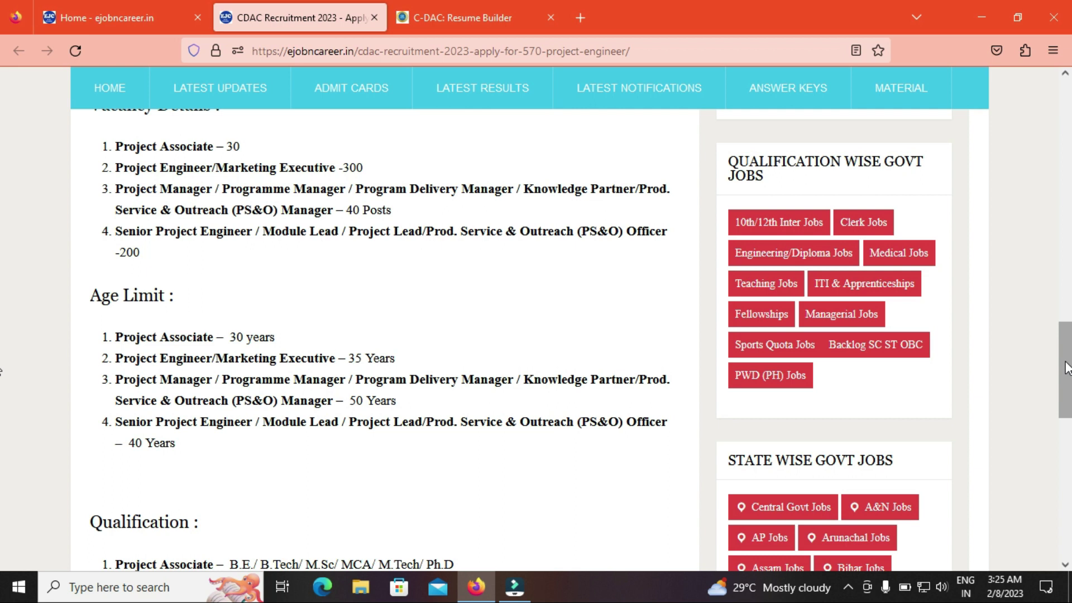
pyautogui.moveTo(1067, 369); pyautogui.dragTo(1068, 382)
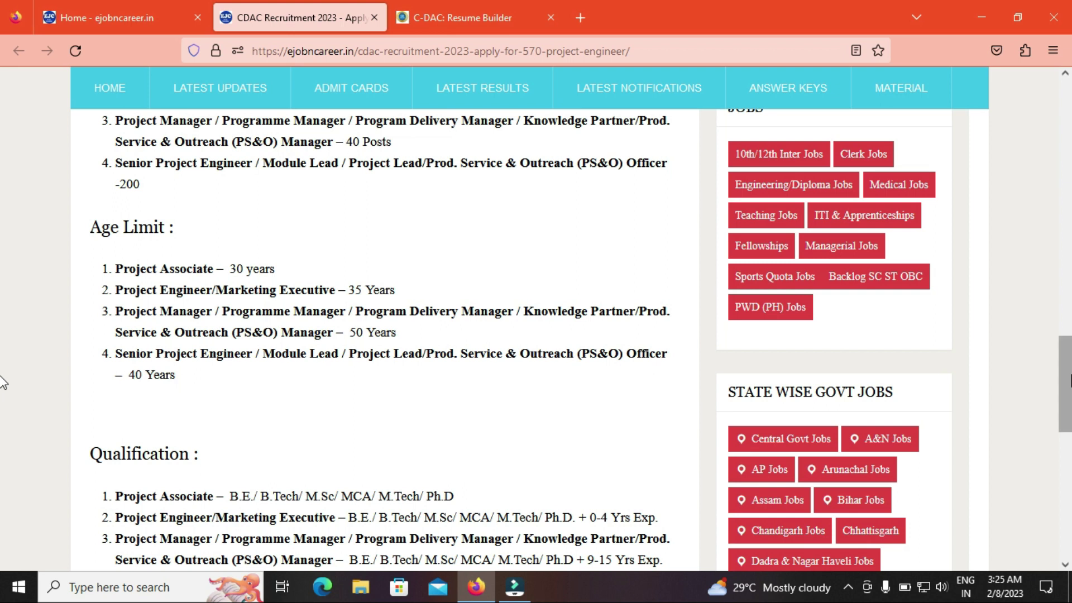
pyautogui.moveTo(1070, 380); pyautogui.dragTo(1068, 412)
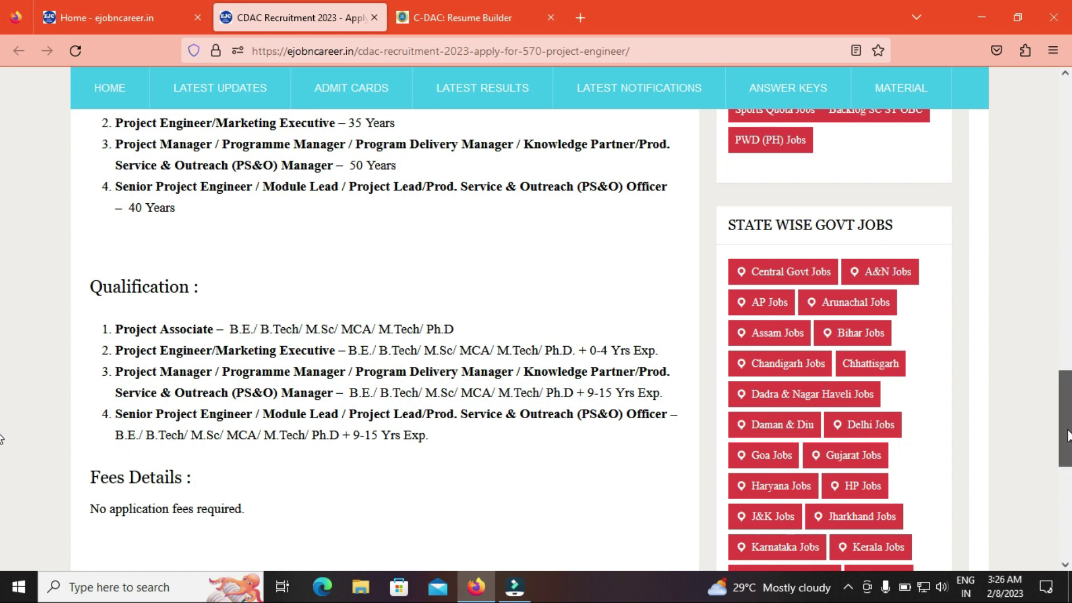
pyautogui.scroll(-3, 3, 480)
pyautogui.scroll(-1, 3, 483)
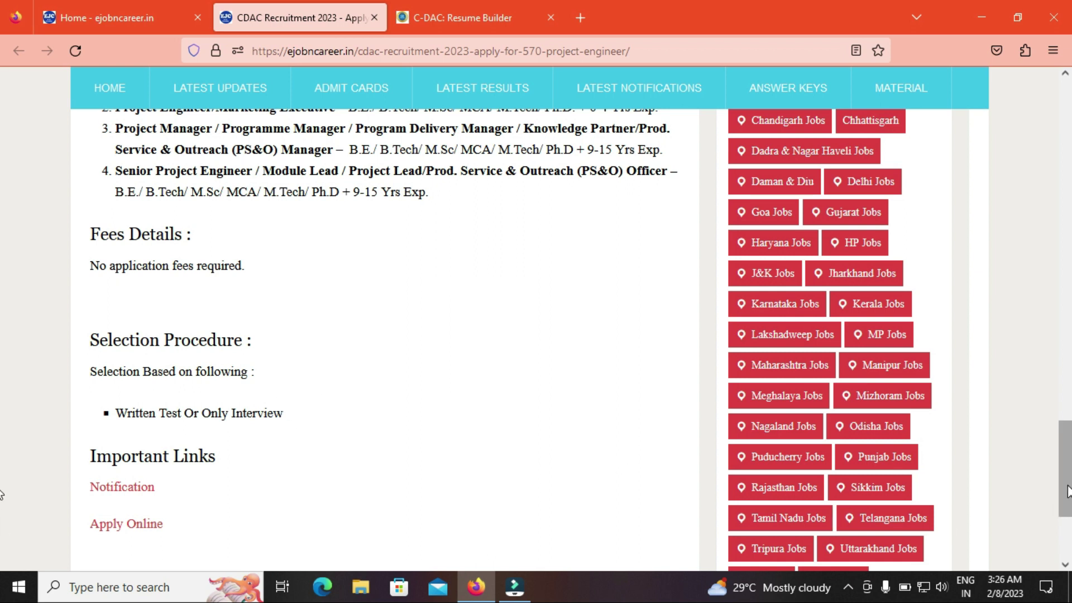
pyautogui.scroll(-3, 3, 503)
pyautogui.scroll(20, 1032, 220)
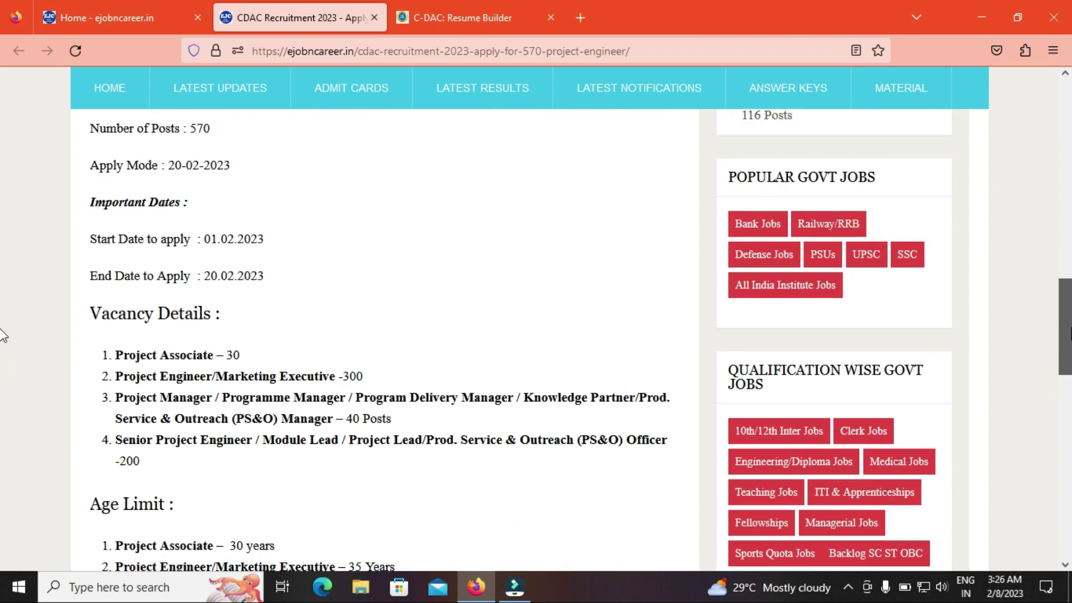
# Return to the C-DAC advertisement and open the details of the Project Engineer/Marketing Executive post
pyautogui.click(511, 21)
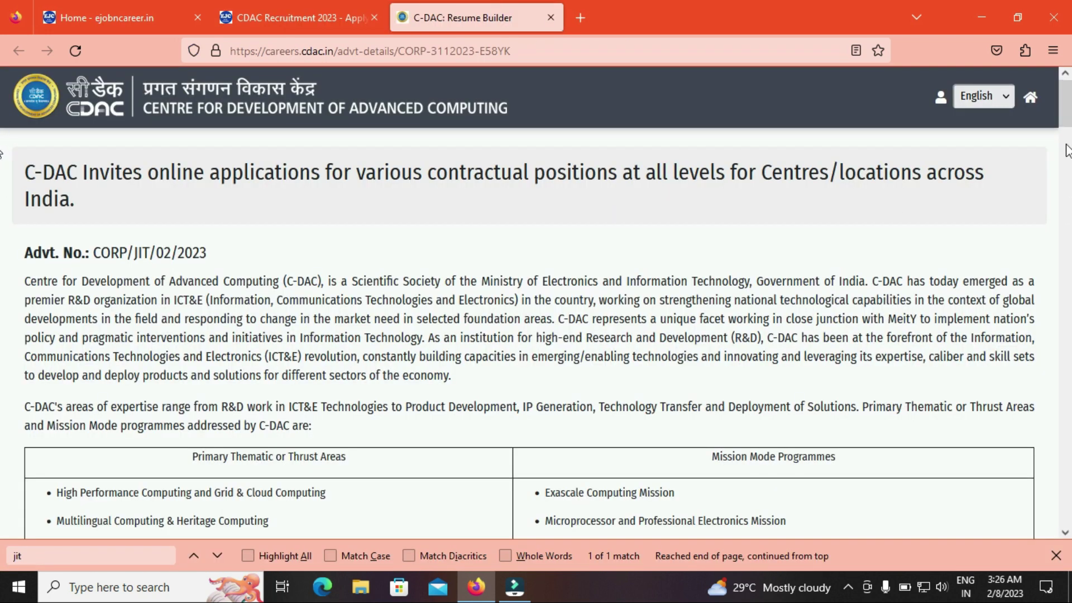
pyautogui.scroll(-10, 3, 182)
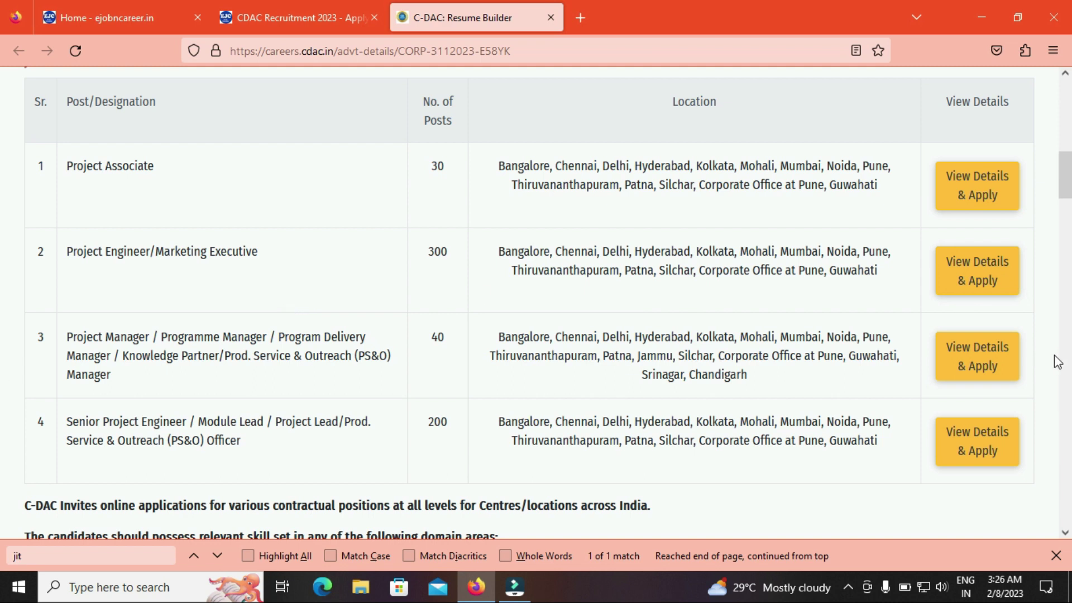
pyautogui.click(977, 280)
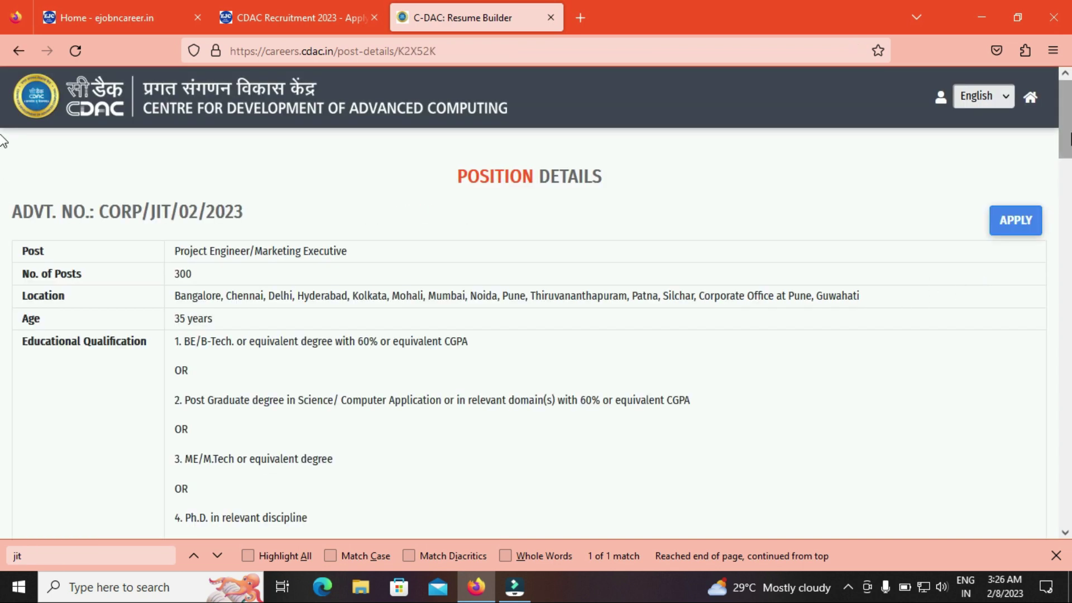
# Read the post's position details from educational qualification and skill sets through job profile, salary and duration
pyautogui.scroll(-1, 2, 148)
pyautogui.scroll(-1, 3, 148)
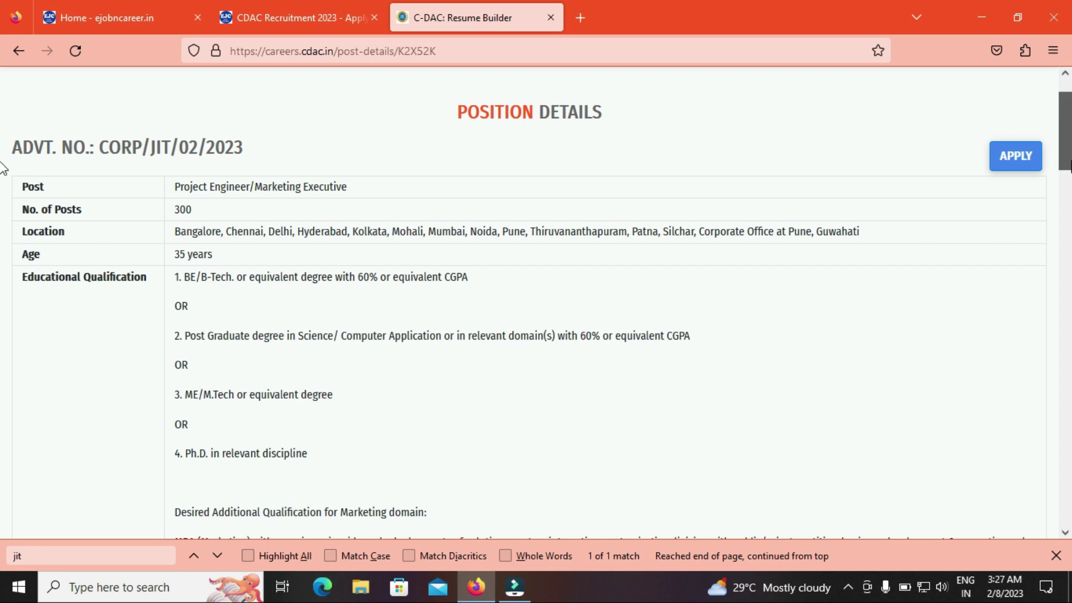
pyautogui.scroll(-1, 3, 167)
pyautogui.moveTo(1067, 170); pyautogui.dragTo(1048, 201)
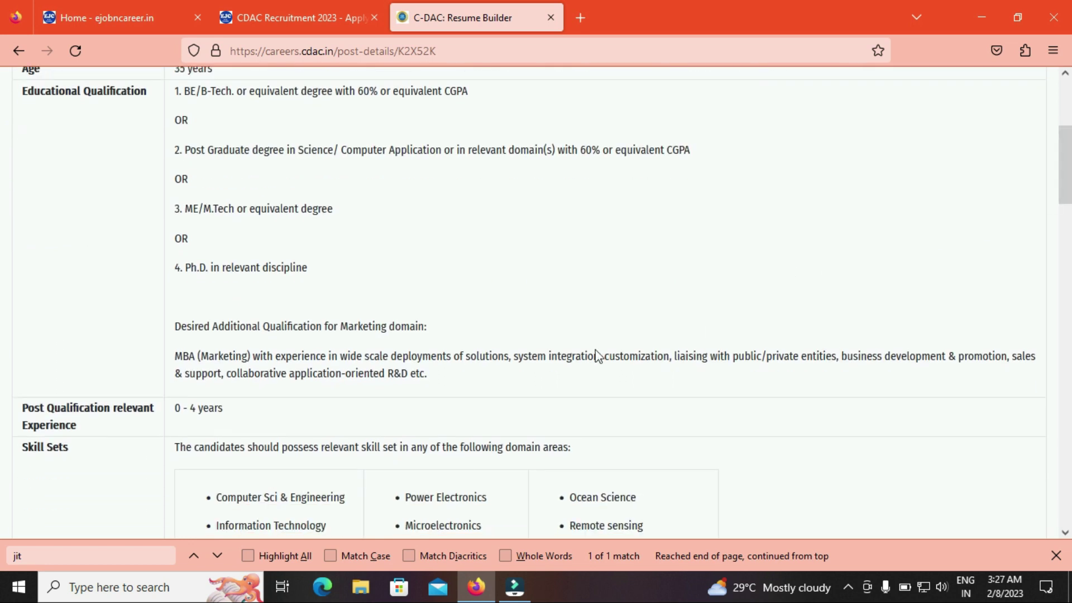
pyautogui.scroll(-5, 3, 224)
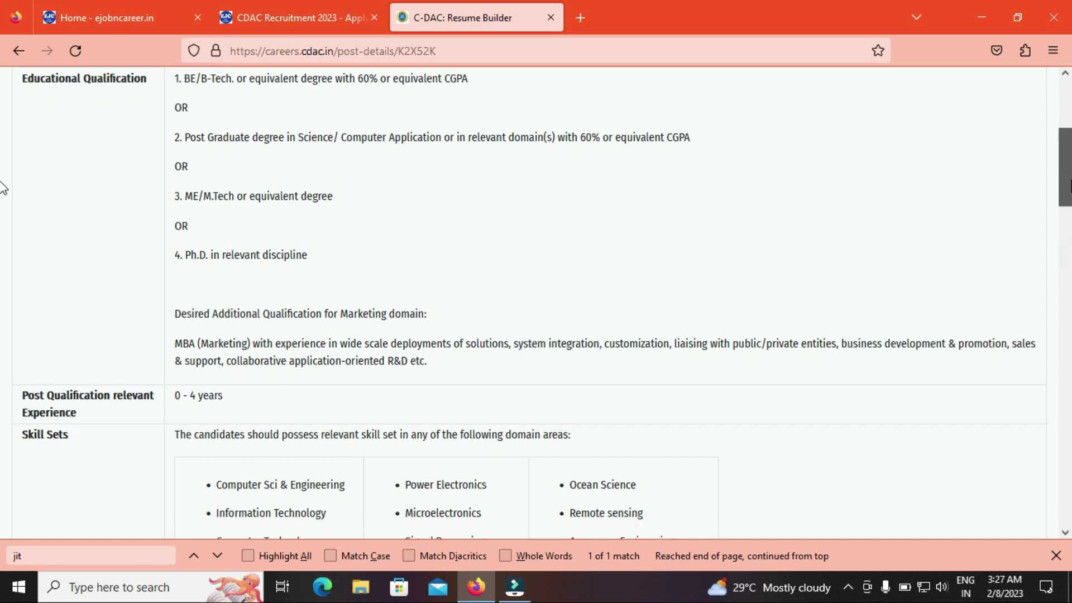
pyautogui.scroll(-2, 3, 226)
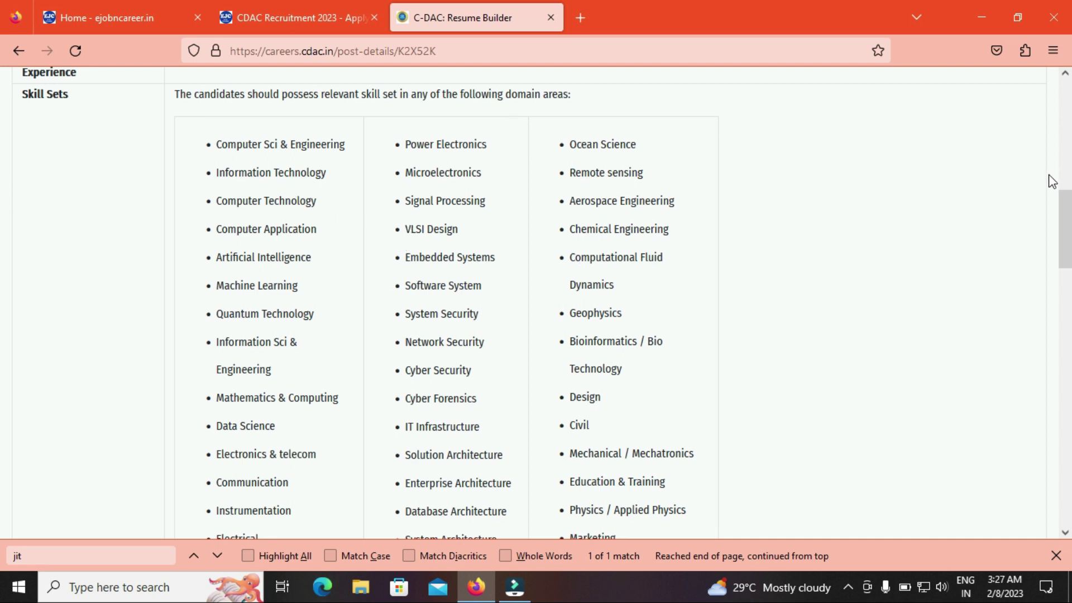
pyautogui.moveTo(1071, 224); pyautogui.dragTo(1071, 315)
pyautogui.moveTo(2, 315); pyautogui.dragTo(3, 315)
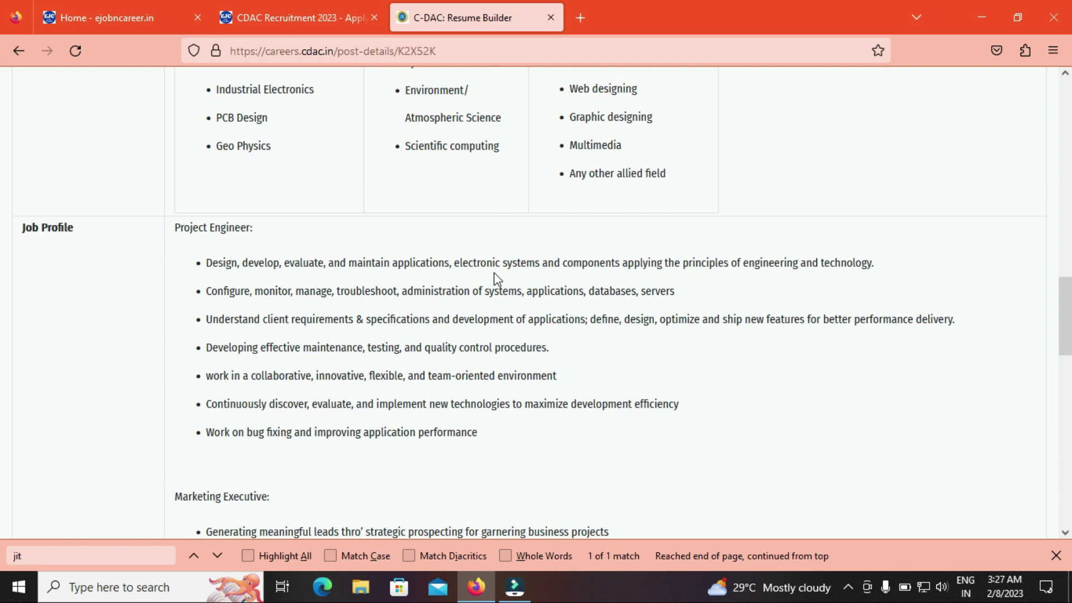
pyautogui.moveTo(1071, 327); pyautogui.dragTo(1071, 408)
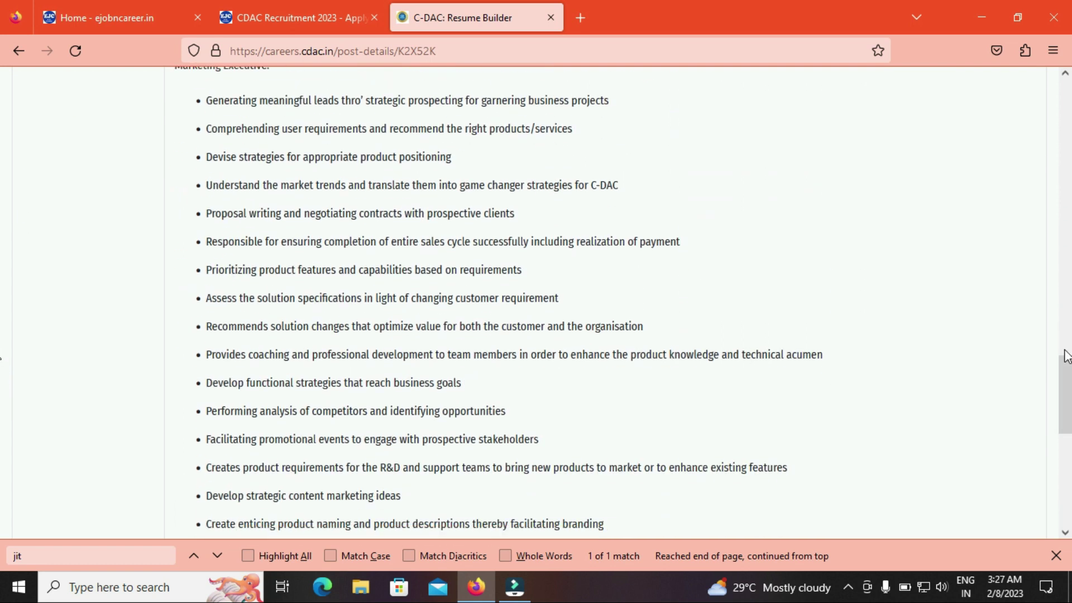
pyautogui.scroll(-5, 3, 390)
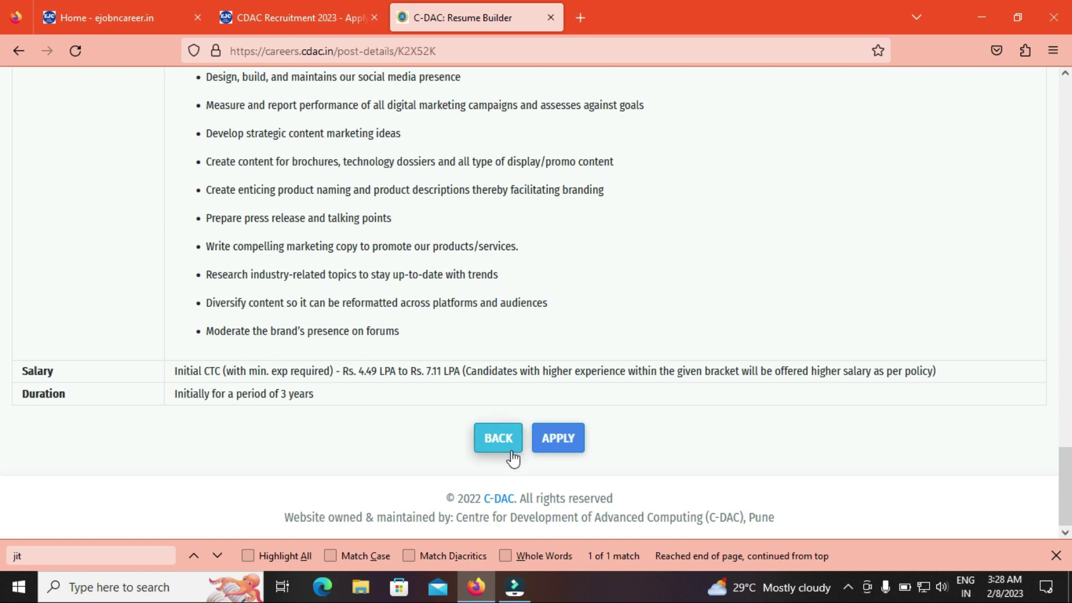
# Start the application for this post and log in with the applicant's email address, mobile number and one-time password
pyautogui.click(573, 445)
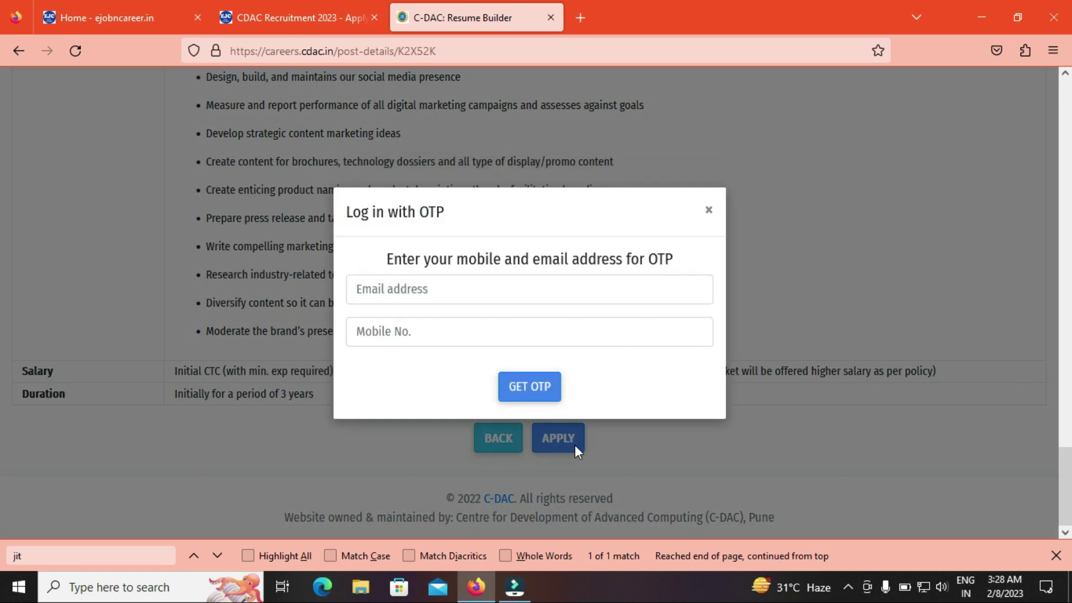
pyautogui.click(539, 284)
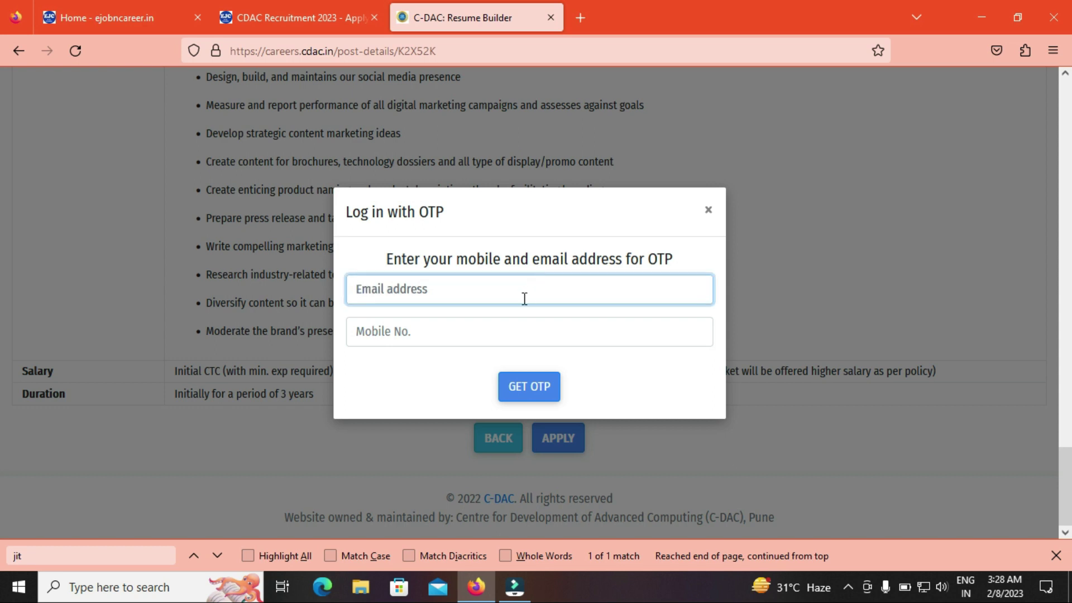
pyautogui.click(499, 334)
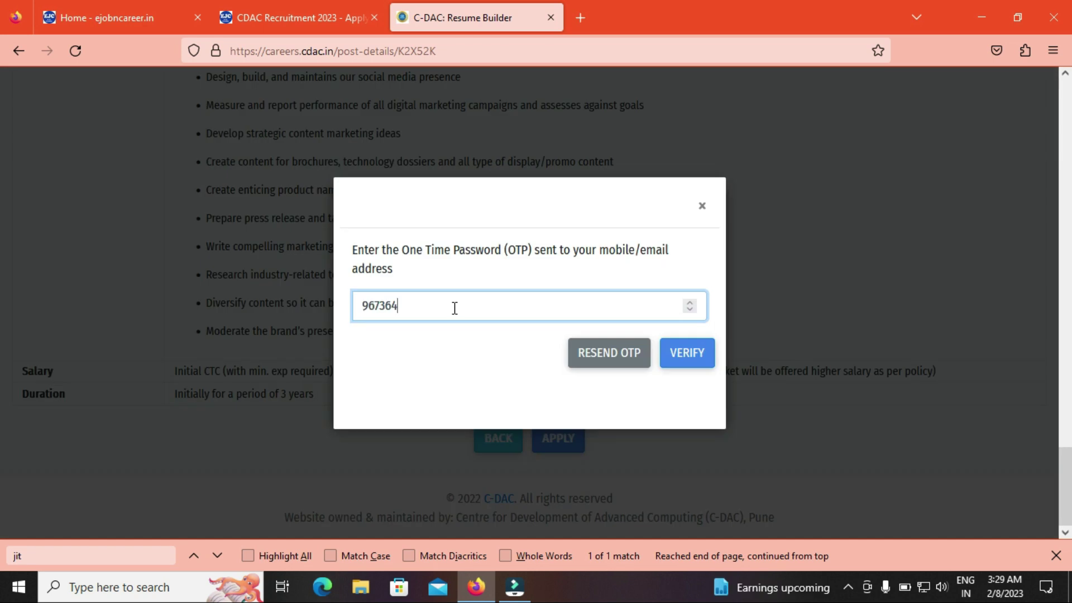
pyautogui.press('alt')
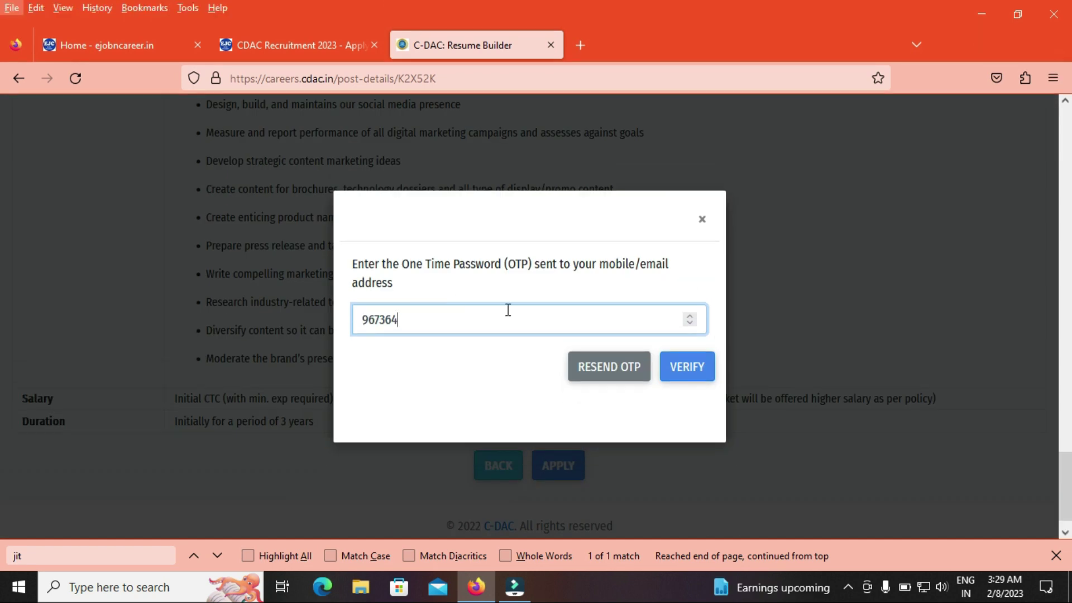
pyautogui.click(697, 379)
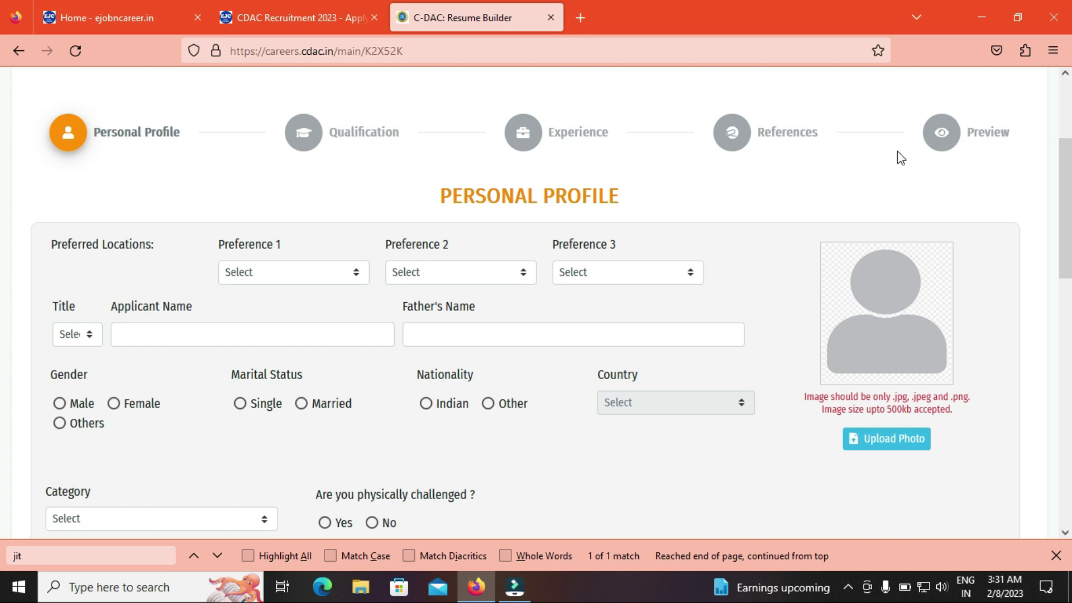
# Set the preferred locations to Hyderabad, Chennai and Bangalore, in that order of preference
pyautogui.click(300, 274)
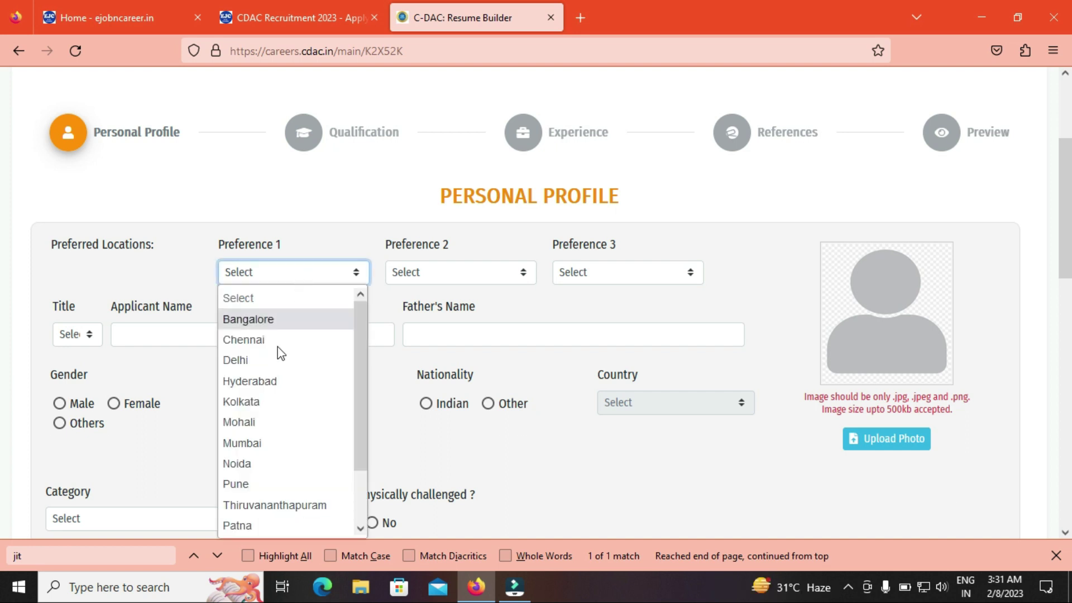
pyautogui.click(263, 381)
pyautogui.click(456, 274)
pyautogui.click(453, 339)
pyautogui.click(610, 276)
pyautogui.click(589, 319)
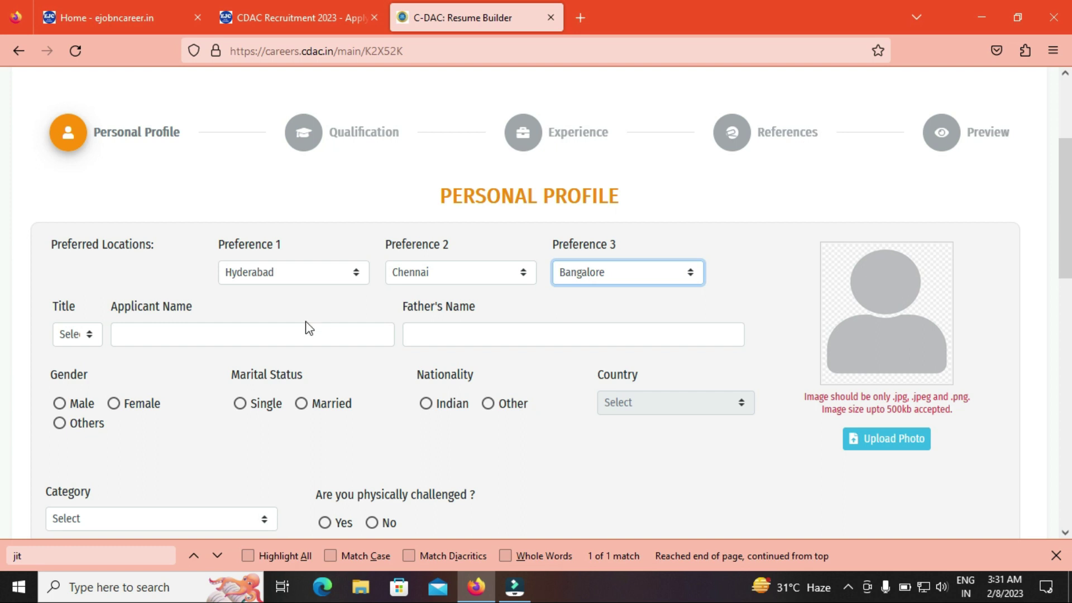
# Fill in title Mr., the applicant's and father's names, gender Male, marital status Single and nationality Indian
pyautogui.click(88, 338)
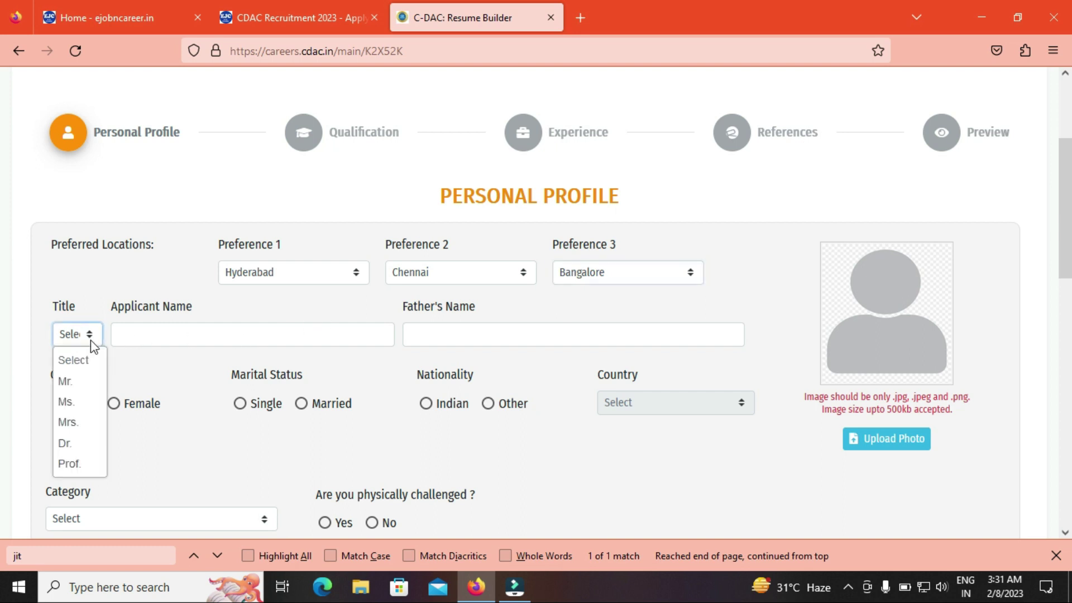
pyautogui.click(78, 386)
pyautogui.click(206, 336)
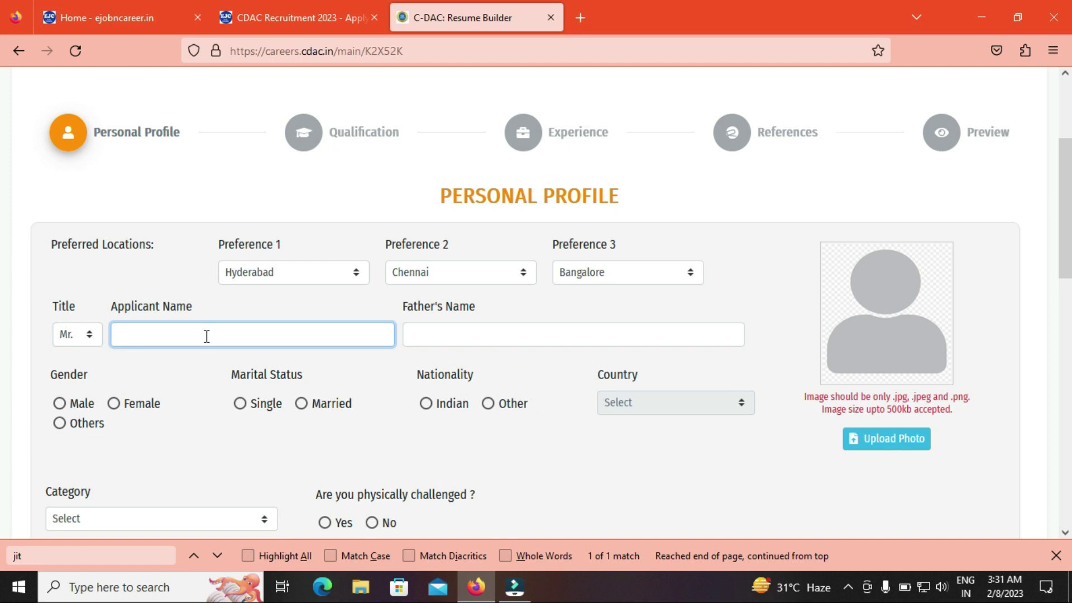
pyautogui.click(439, 336)
pyautogui.click(60, 403)
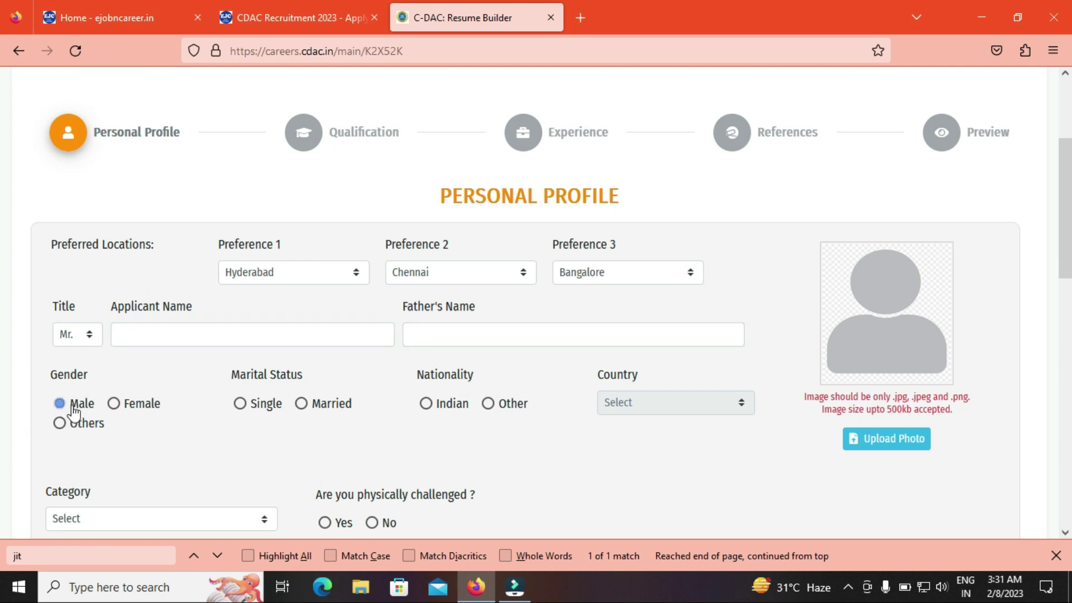
pyautogui.click(241, 407)
pyautogui.click(427, 407)
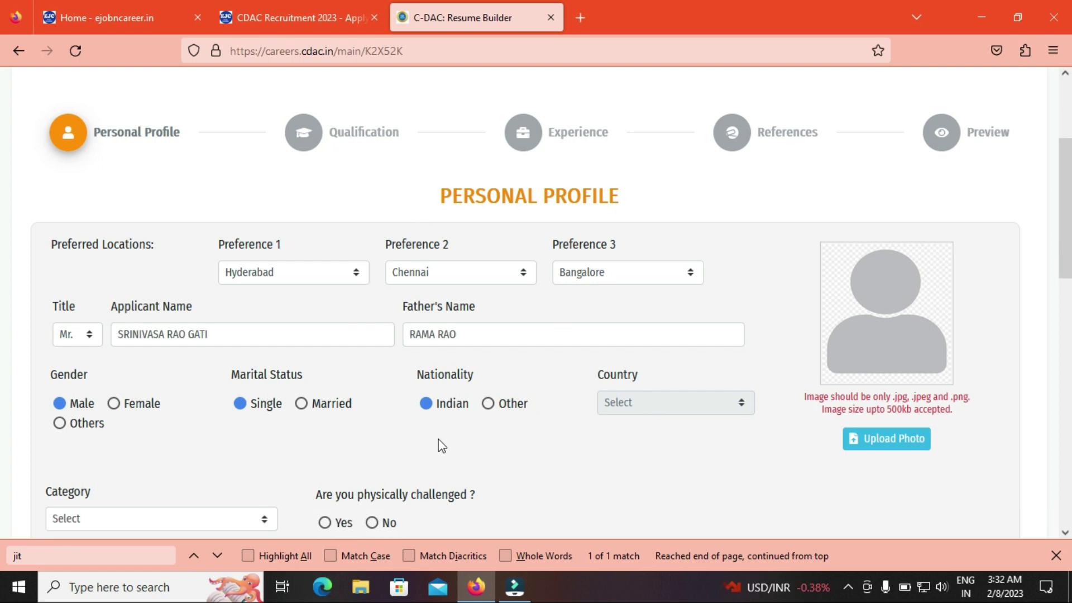
pyautogui.click(492, 407)
pyautogui.click(657, 406)
pyautogui.click(659, 411)
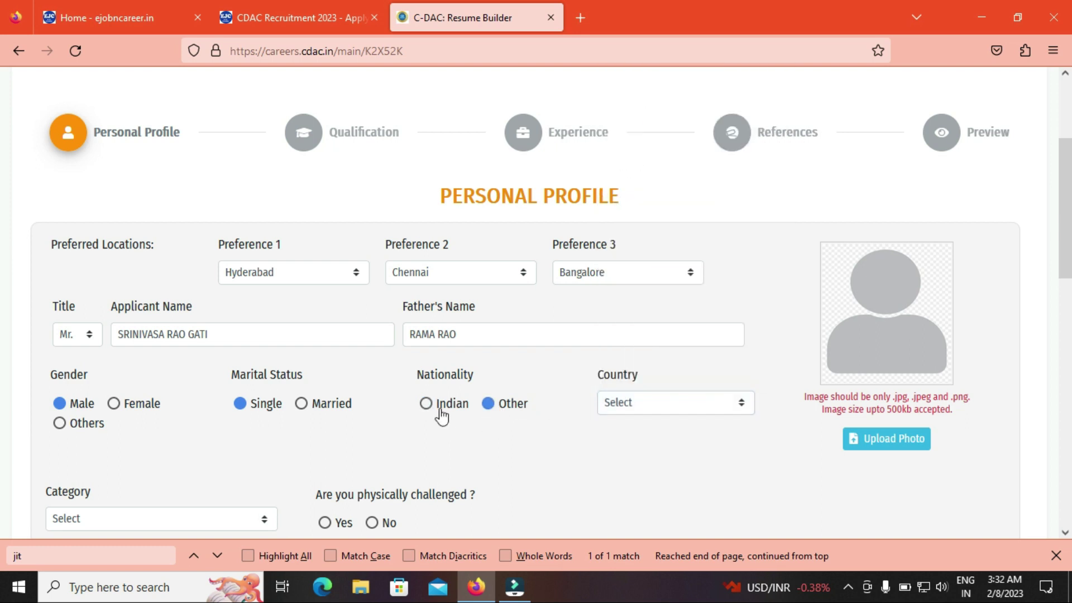
pyautogui.click(426, 404)
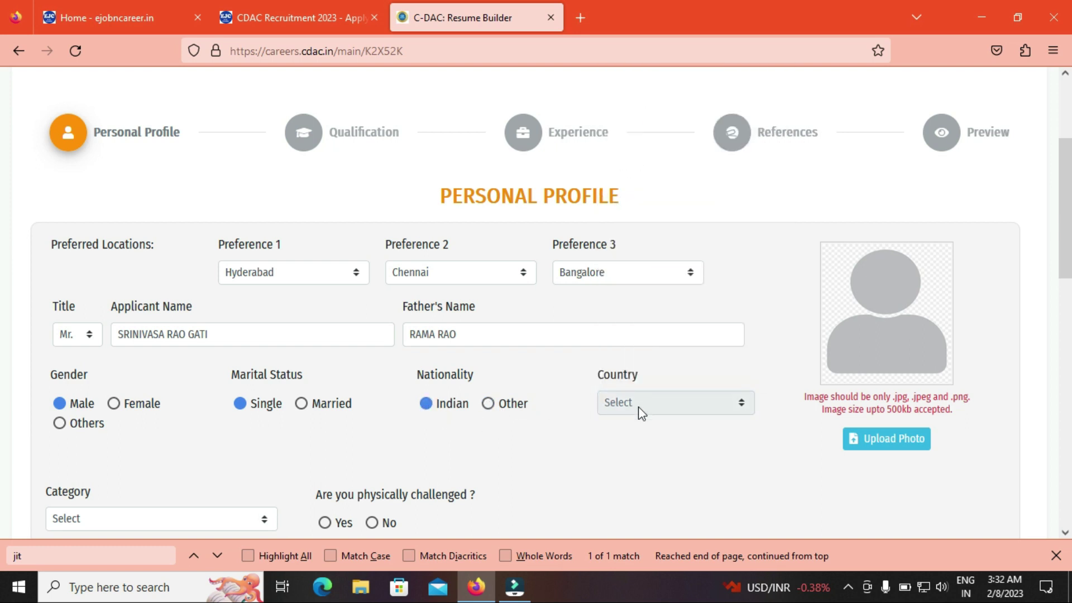
# Set the category to General and answer No to being physically challenged
pyautogui.click(231, 517)
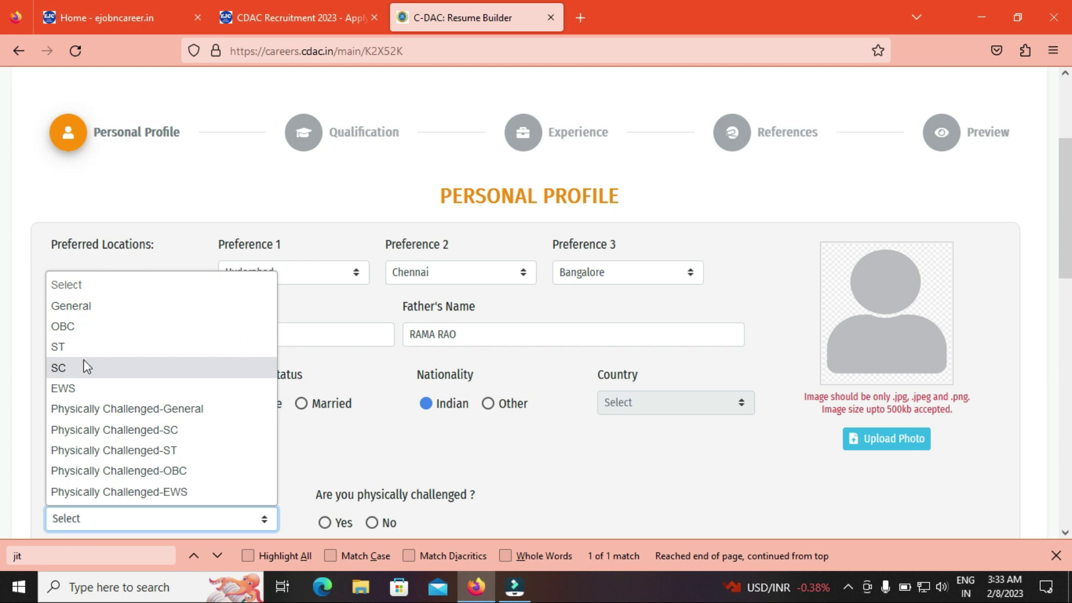
pyautogui.click(72, 309)
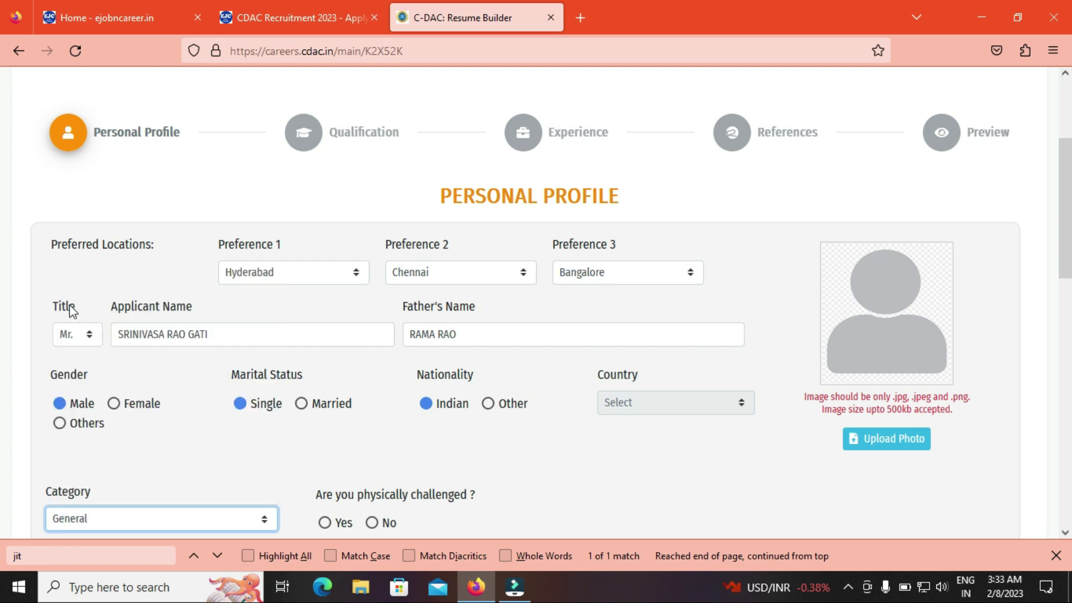
pyautogui.click(372, 523)
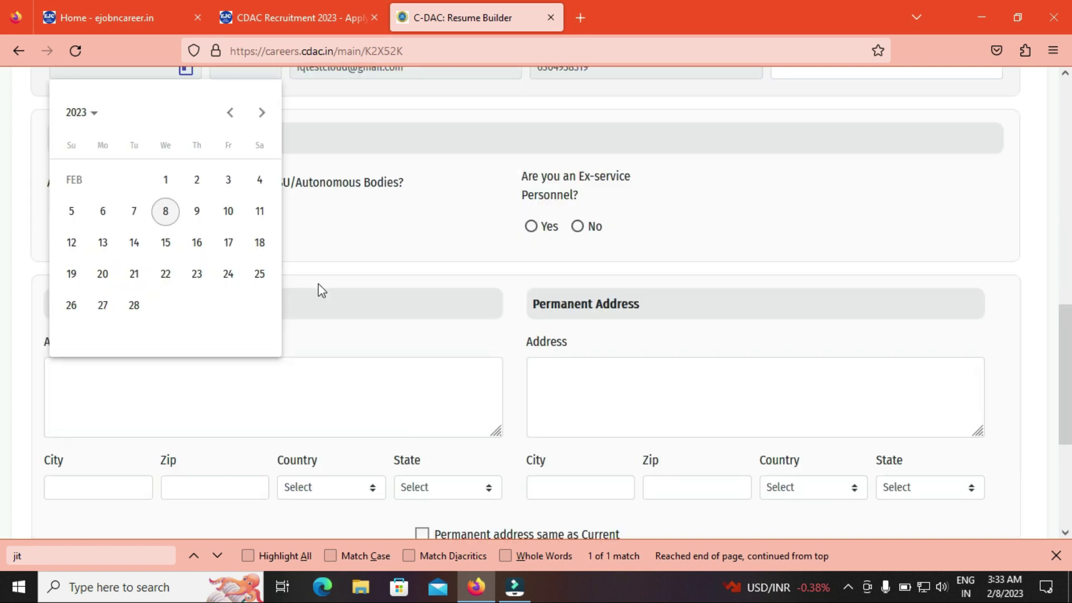
# Pick the applicant's date of birth in the calendar
pyautogui.press('alt')
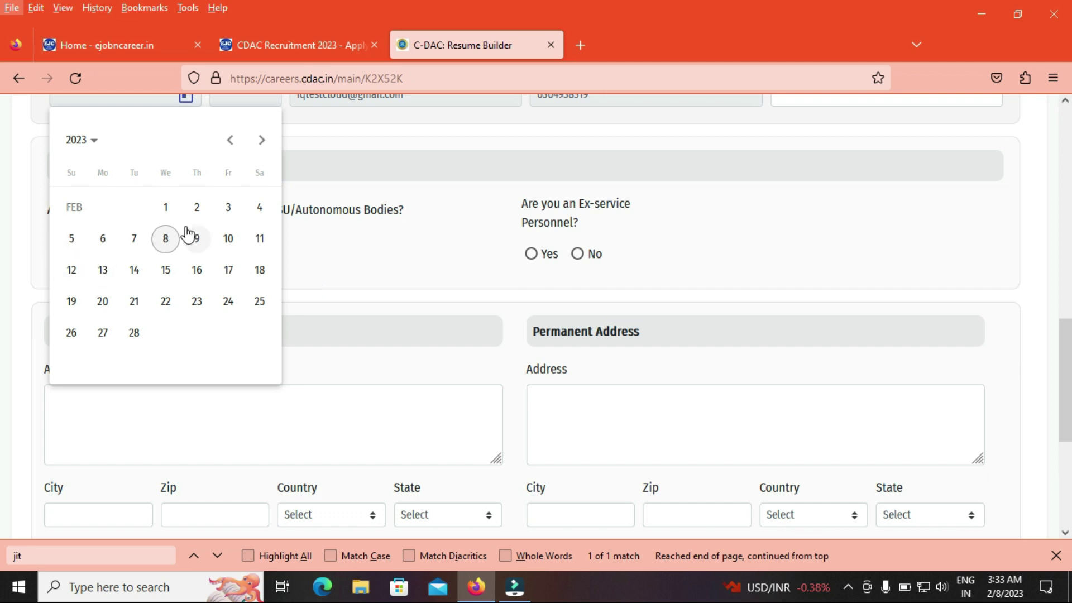
pyautogui.press('alt')
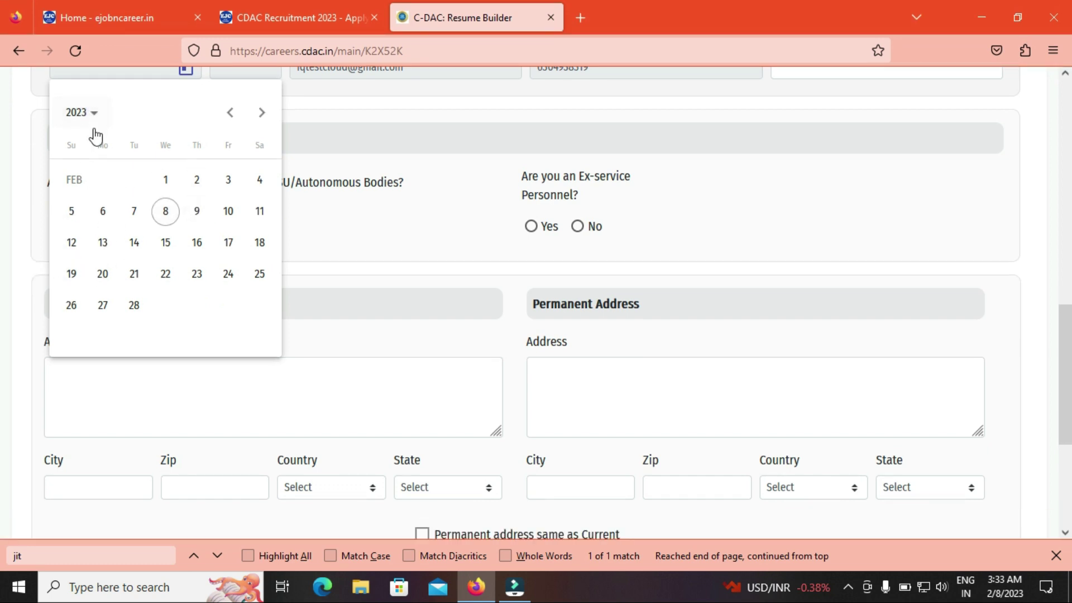
pyautogui.click(93, 117)
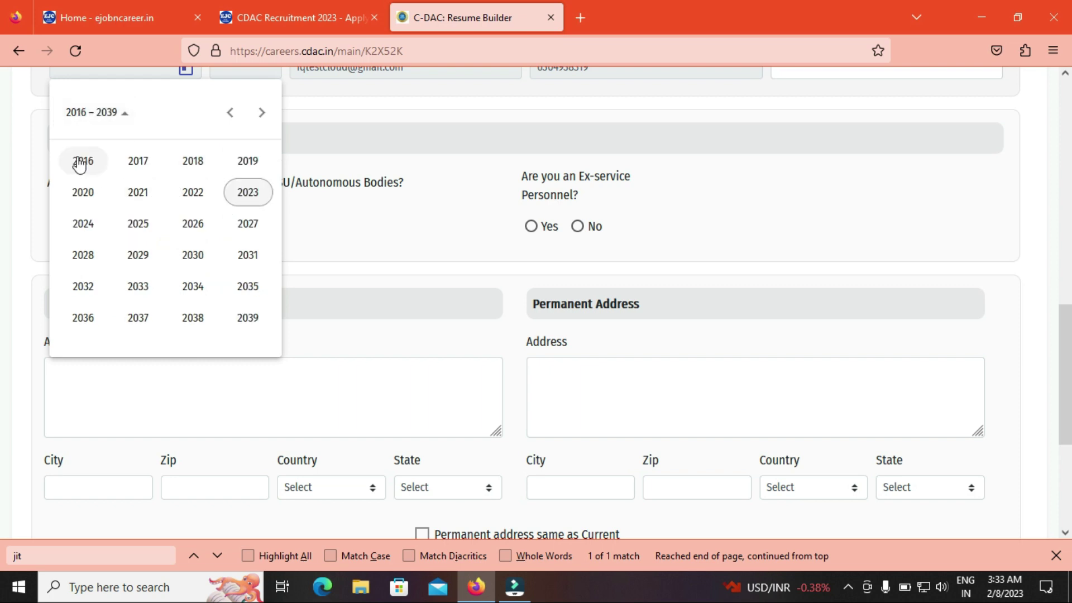
pyautogui.click(228, 114)
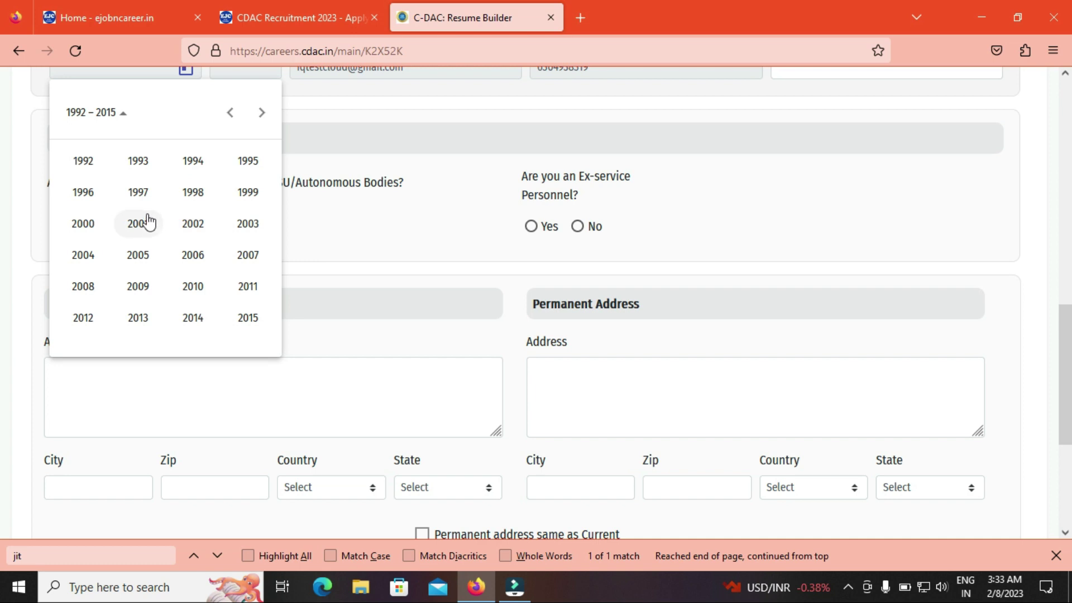
pyautogui.click(193, 191)
pyautogui.click(84, 191)
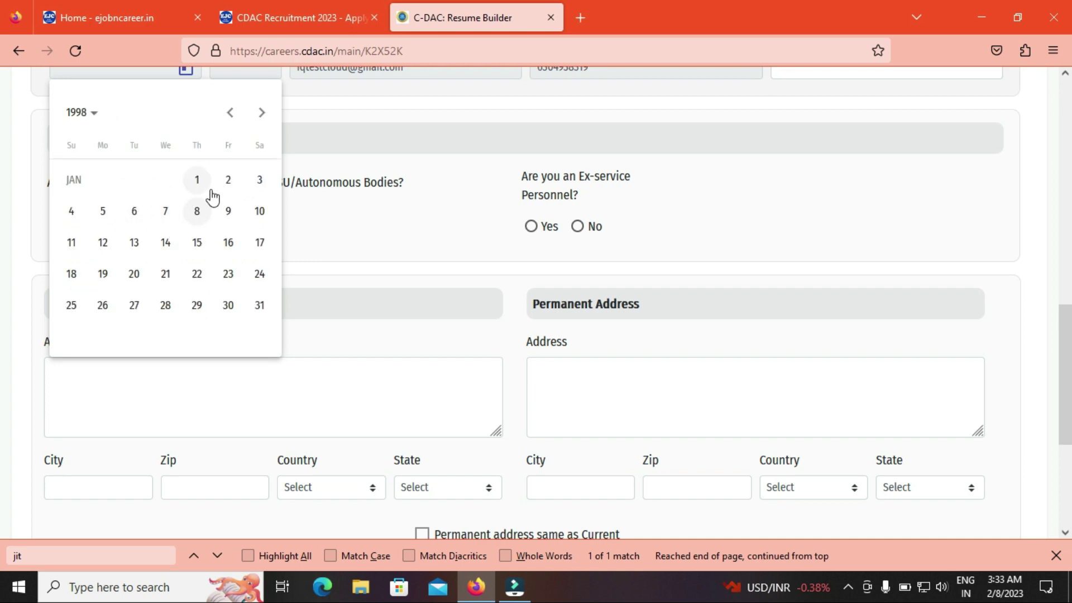
pyautogui.click(231, 182)
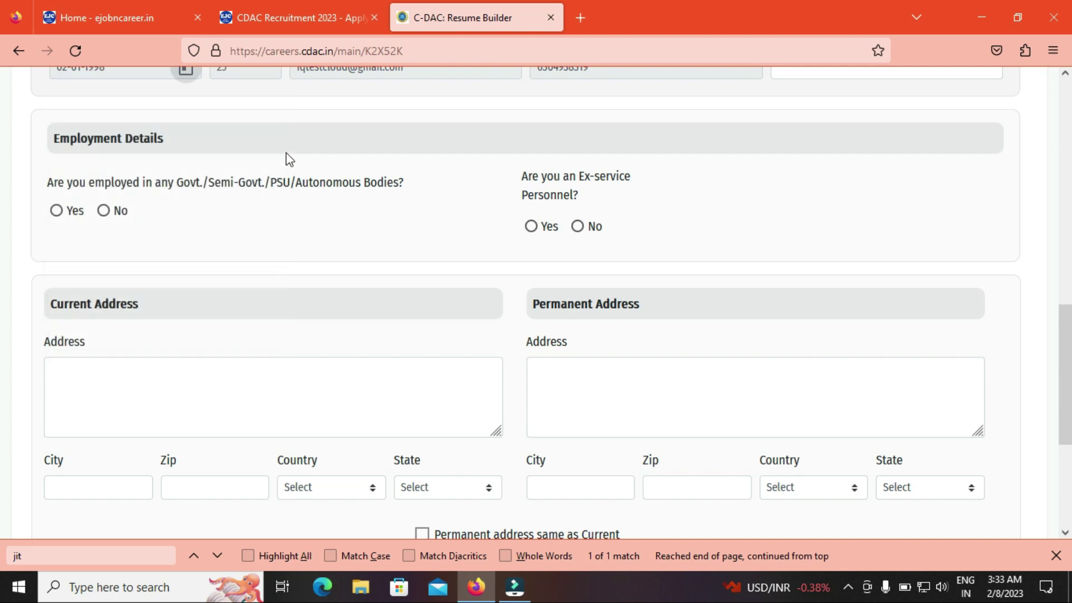
# Answer No to both the government or PSU employment question and the ex-service personnel question
pyautogui.click(104, 212)
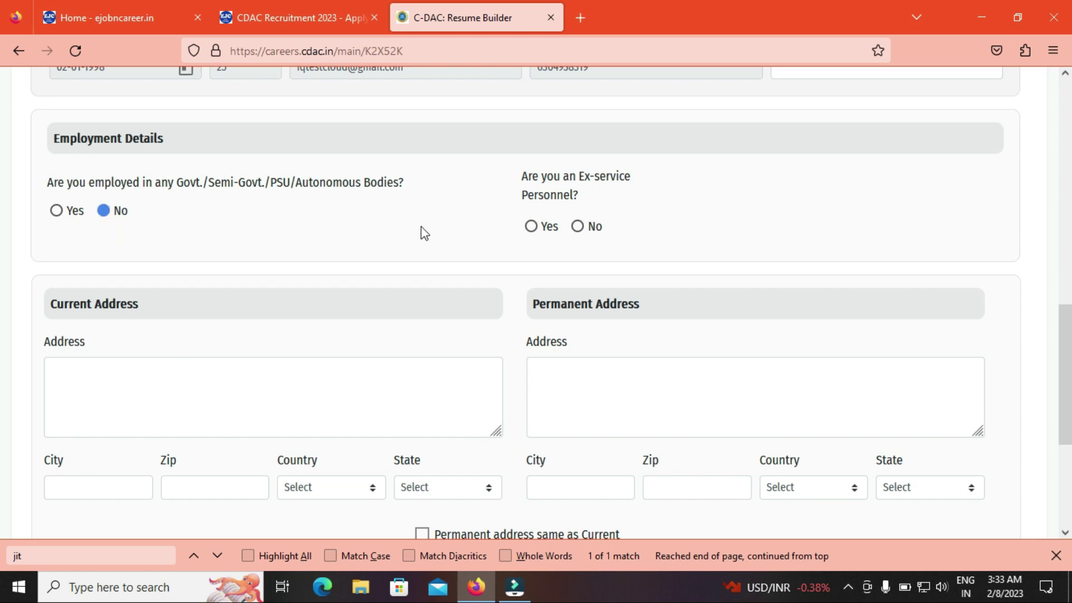
pyautogui.click(578, 228)
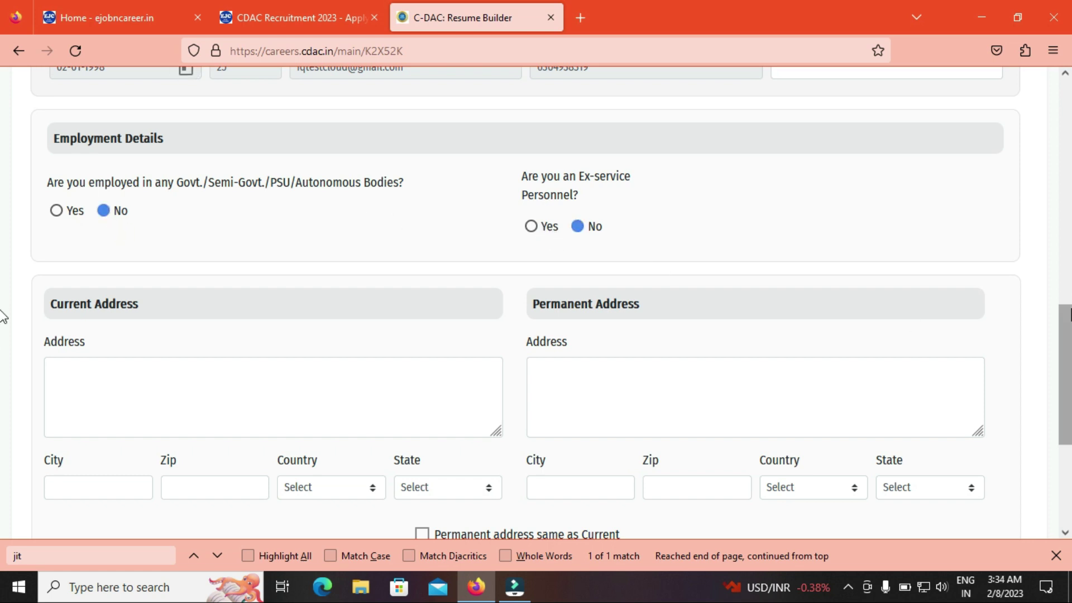
# Go through the current and permanent address fields, including address, city, zip, country and state
pyautogui.scroll(-3, 2, 335)
pyautogui.click(266, 249)
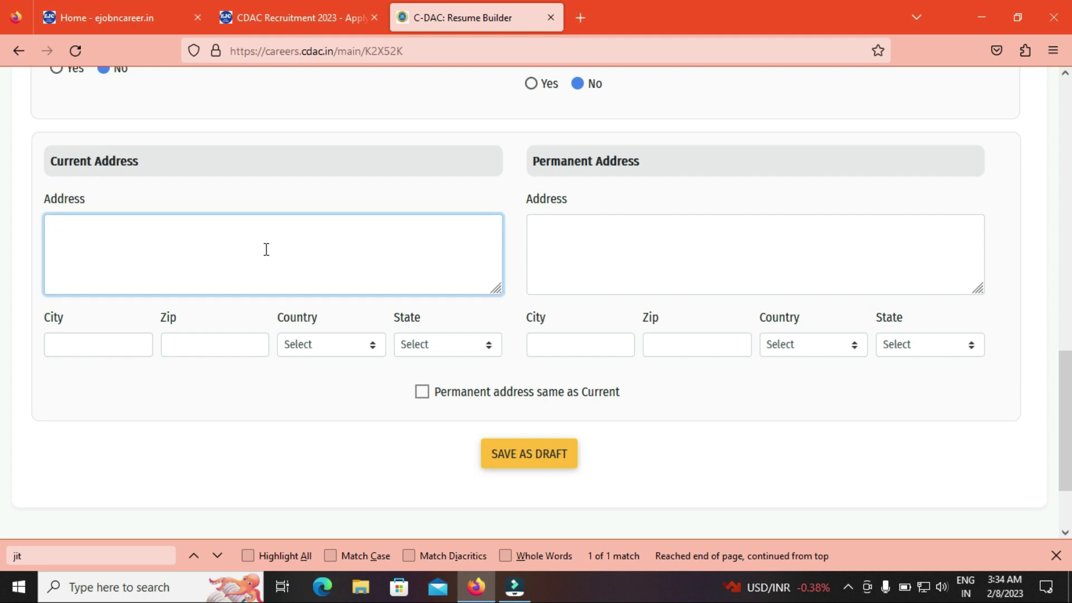
pyautogui.click(641, 244)
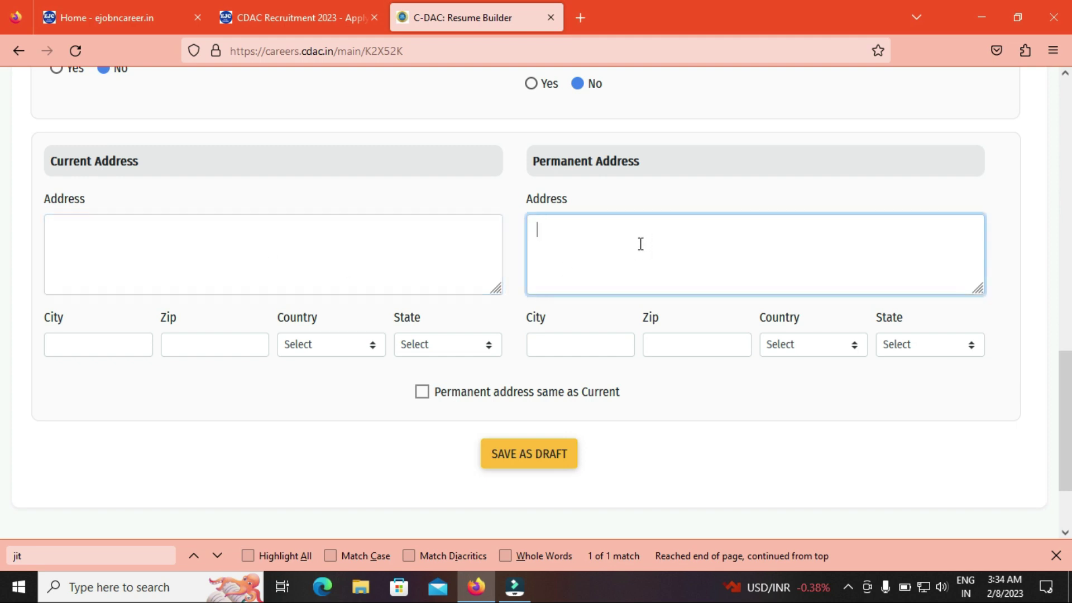
pyautogui.click(118, 349)
pyautogui.click(222, 344)
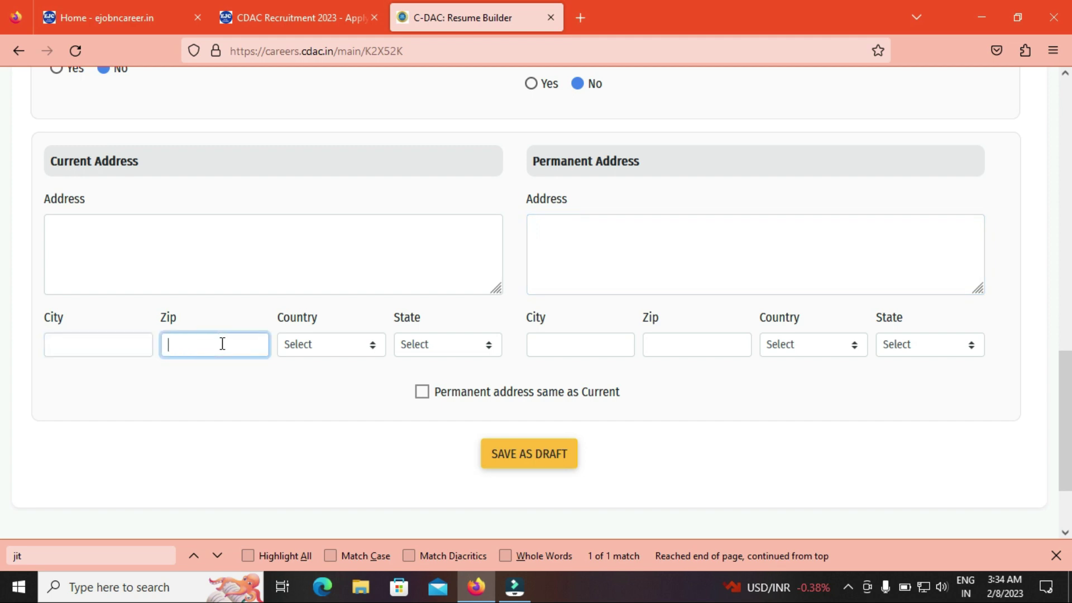
pyautogui.click(328, 351)
pyautogui.scroll(-1, 388, 287)
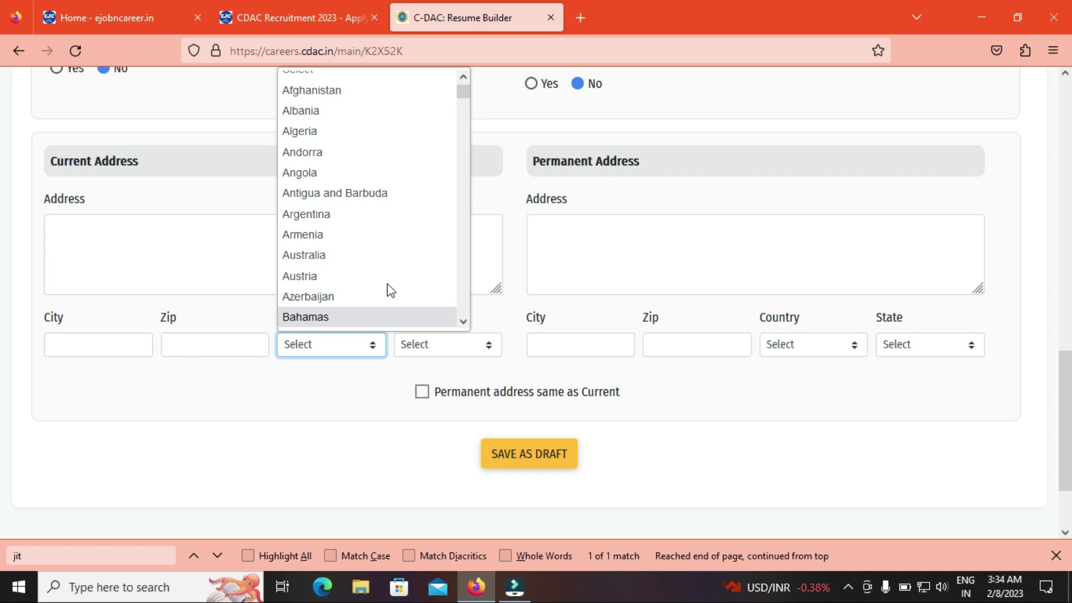
pyautogui.click(308, 440)
pyautogui.click(484, 351)
pyautogui.click(336, 414)
# Set the current address's country to India and its state to Andra Pradesh
pyautogui.click(366, 347)
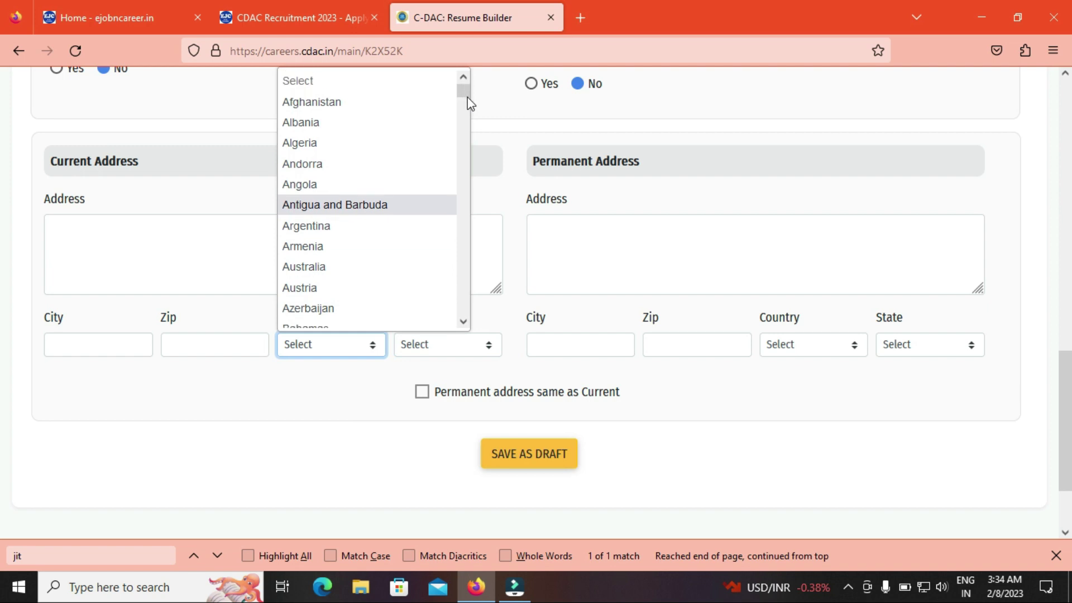
pyautogui.moveTo(468, 97); pyautogui.dragTo(479, 122)
pyautogui.scroll(-2, 471, 122)
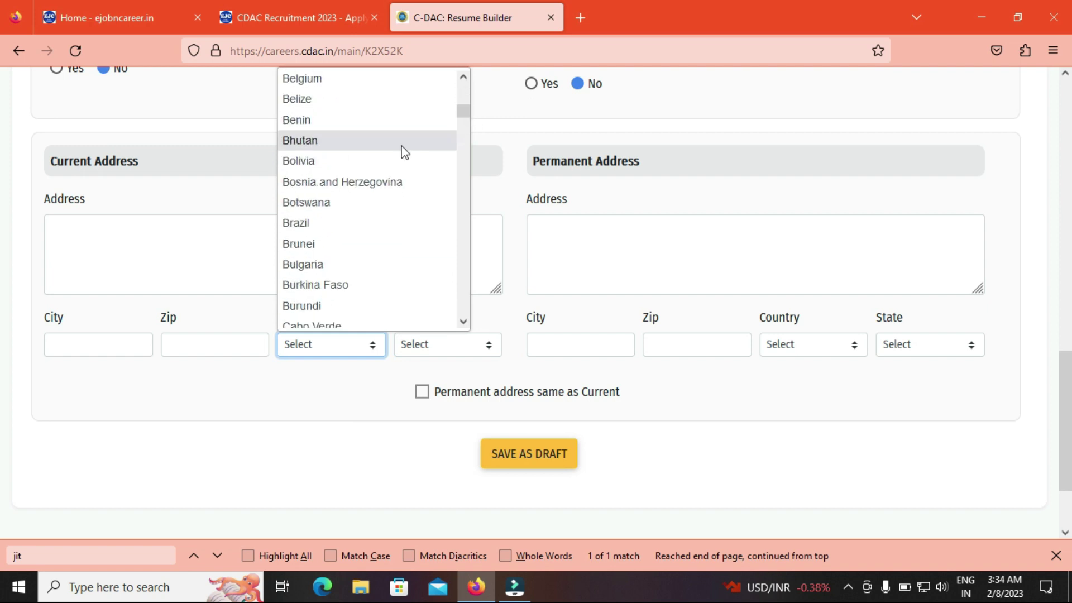
pyautogui.press('i')
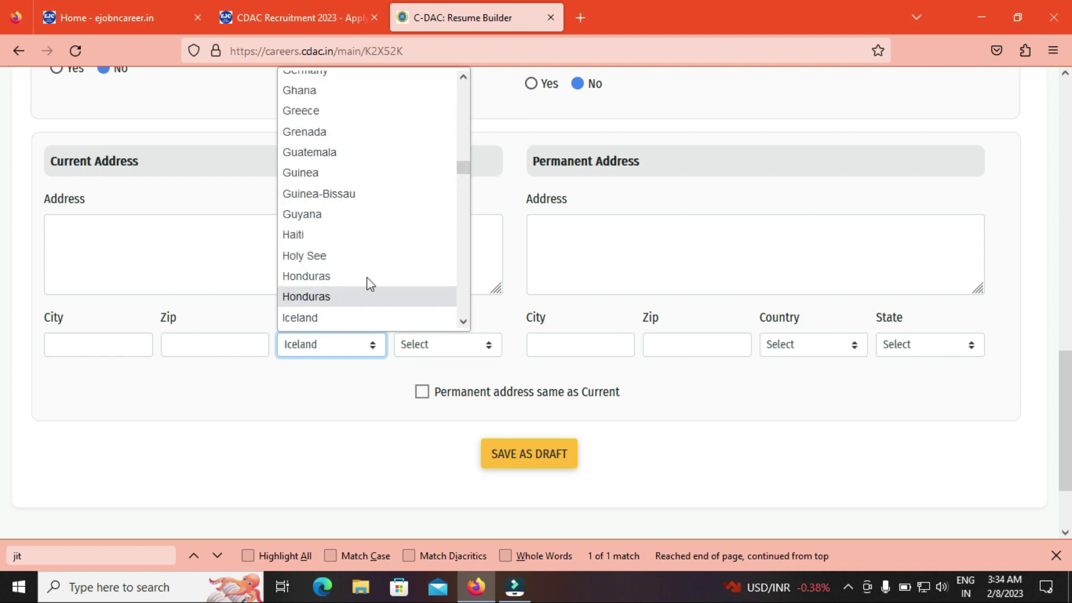
pyautogui.scroll(-1, 470, 331)
pyautogui.click(352, 299)
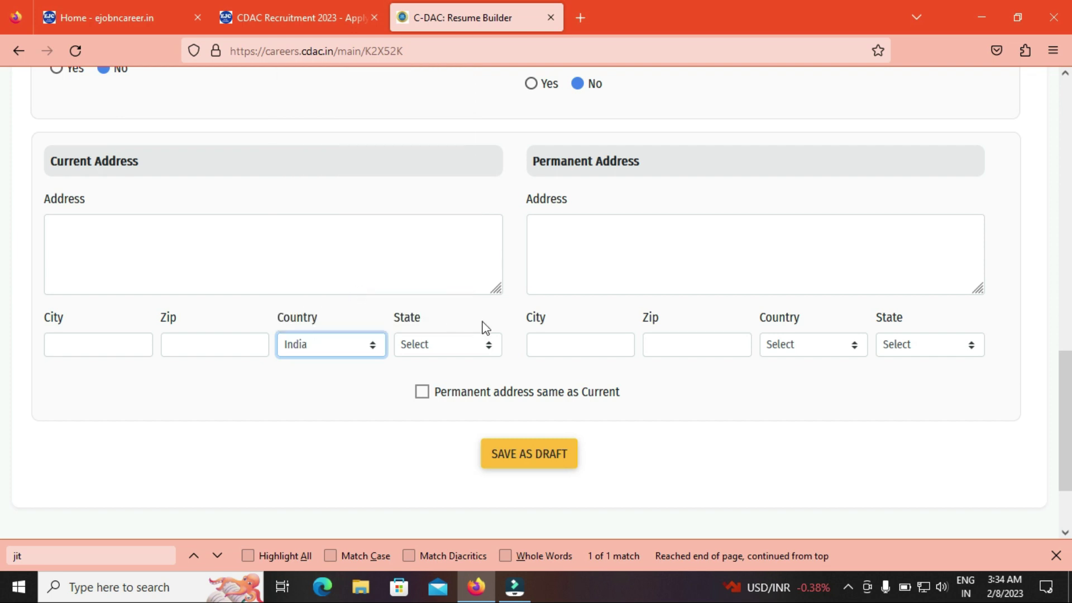
pyautogui.click(483, 343)
pyautogui.scroll(-1, 445, 222)
pyautogui.click(438, 90)
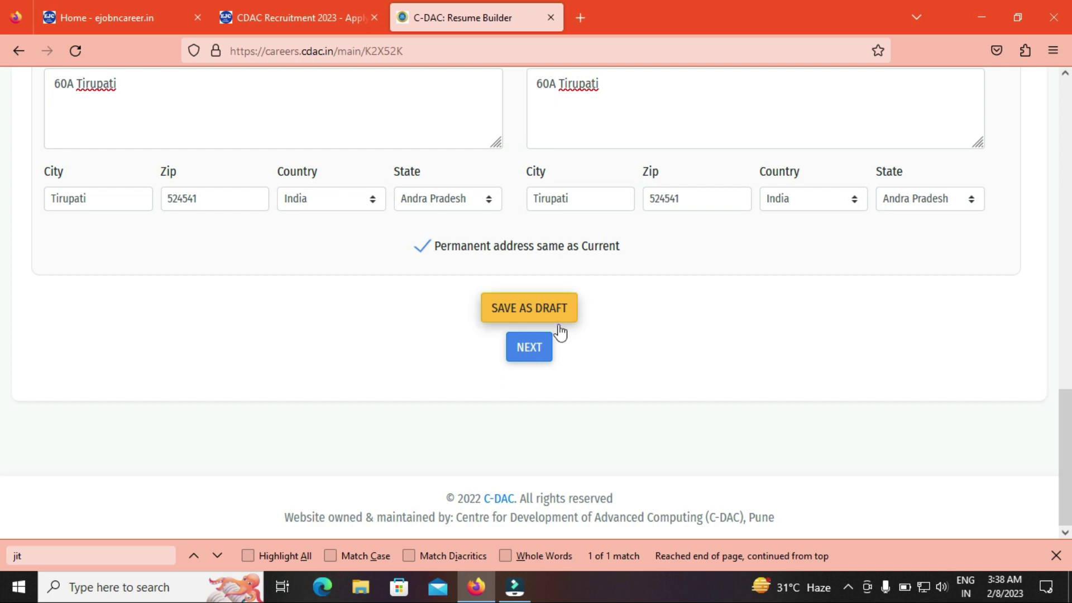
# Continue to the qualification section and set the qualifying qualification to B.E/B. Tech./MCA OR Equivalent with specialization Computer Science
pyautogui.click(530, 351)
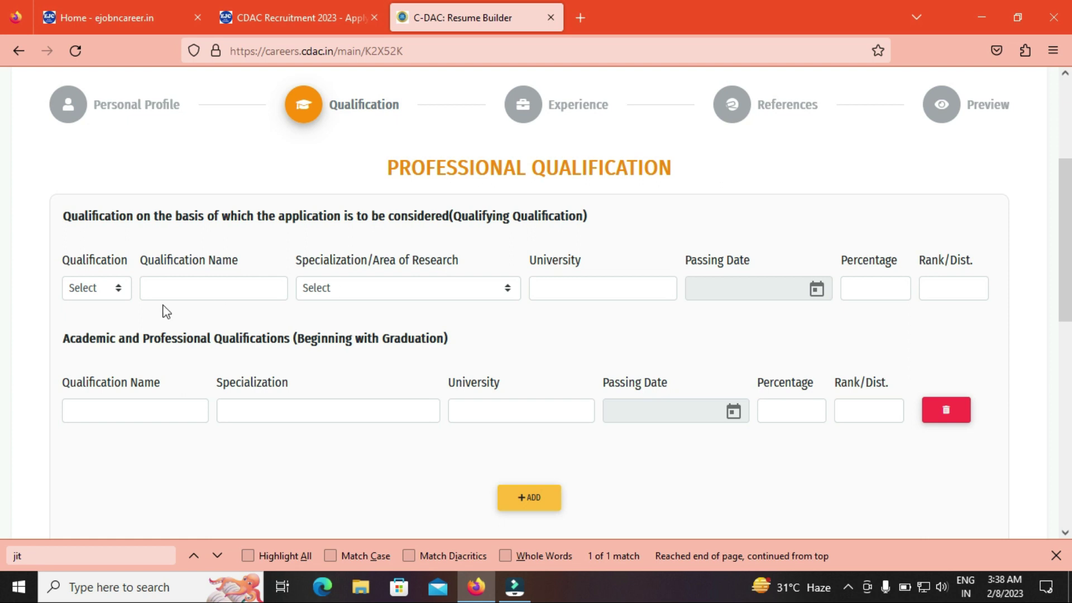
pyautogui.click(111, 298)
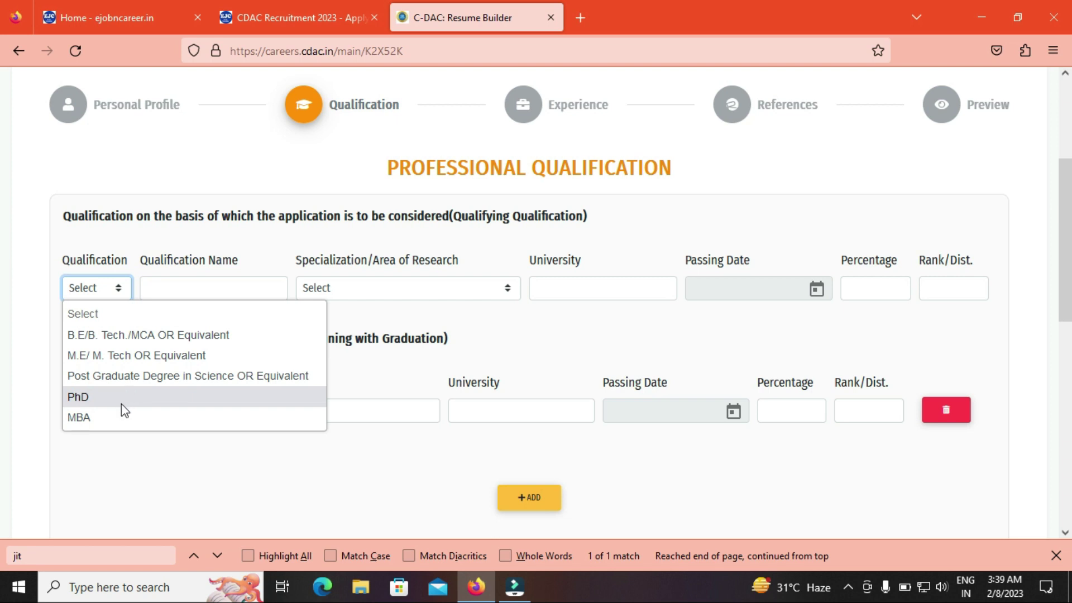
pyautogui.click(142, 337)
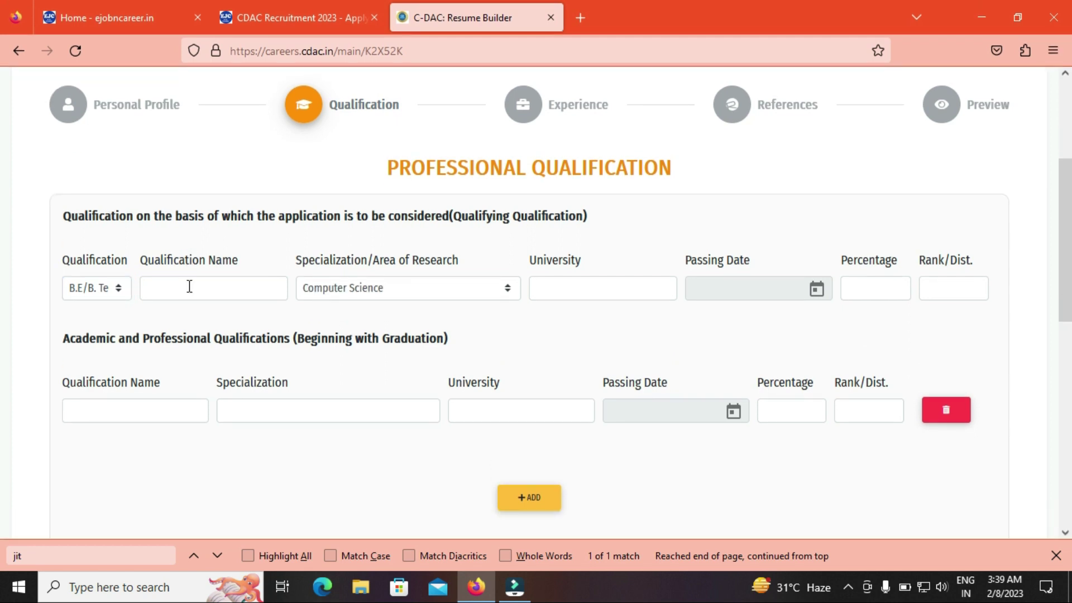
# Enter B.Tech as the name of the qualifying qualification
pyautogui.click(102, 288)
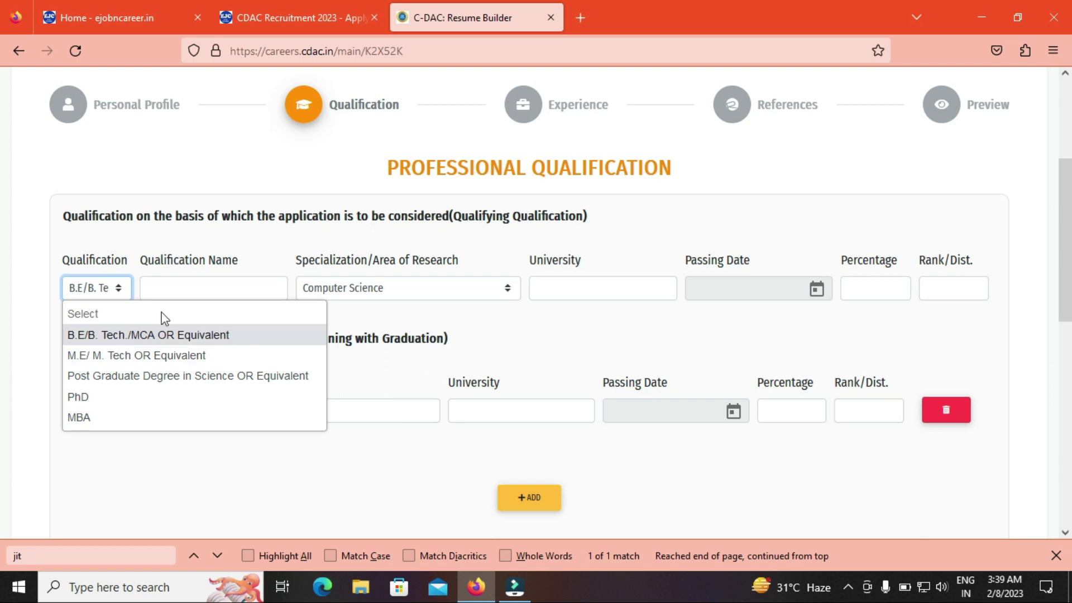
pyautogui.click(180, 289)
pyautogui.click(180, 289)
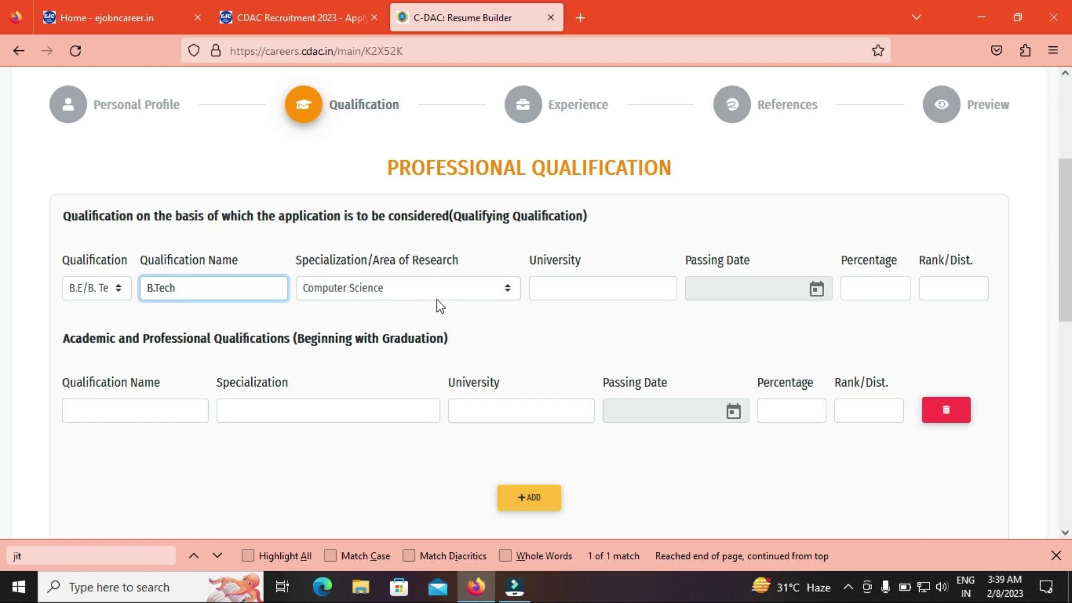
# Examine the remaining qualification fields, from specialization, university, passing date, percentage and rank to academic qualifications, publications, achievements and affiliations
pyautogui.click(471, 288)
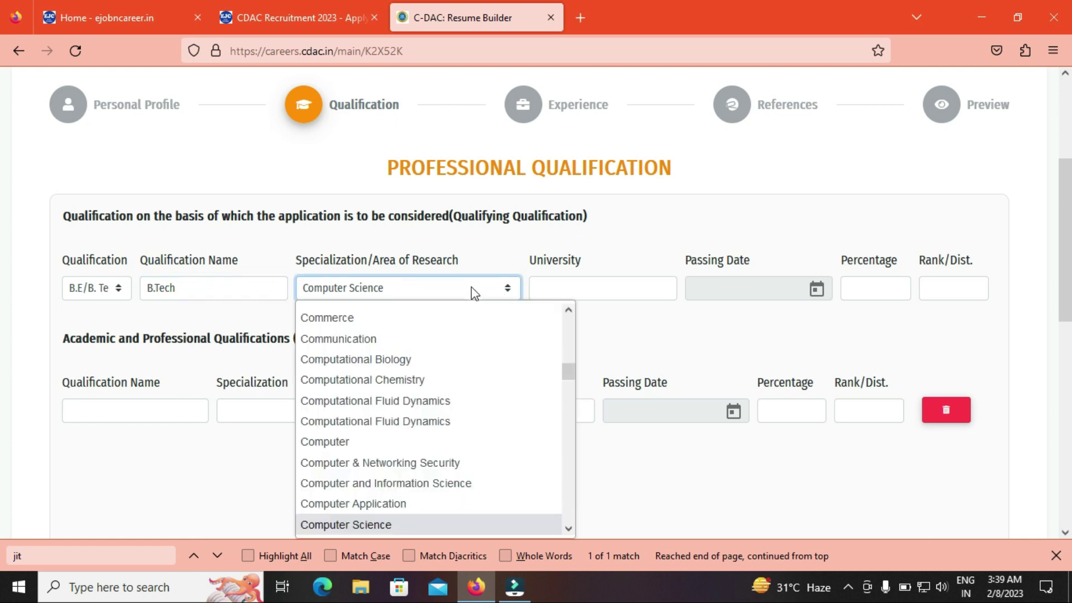
pyautogui.click(517, 287)
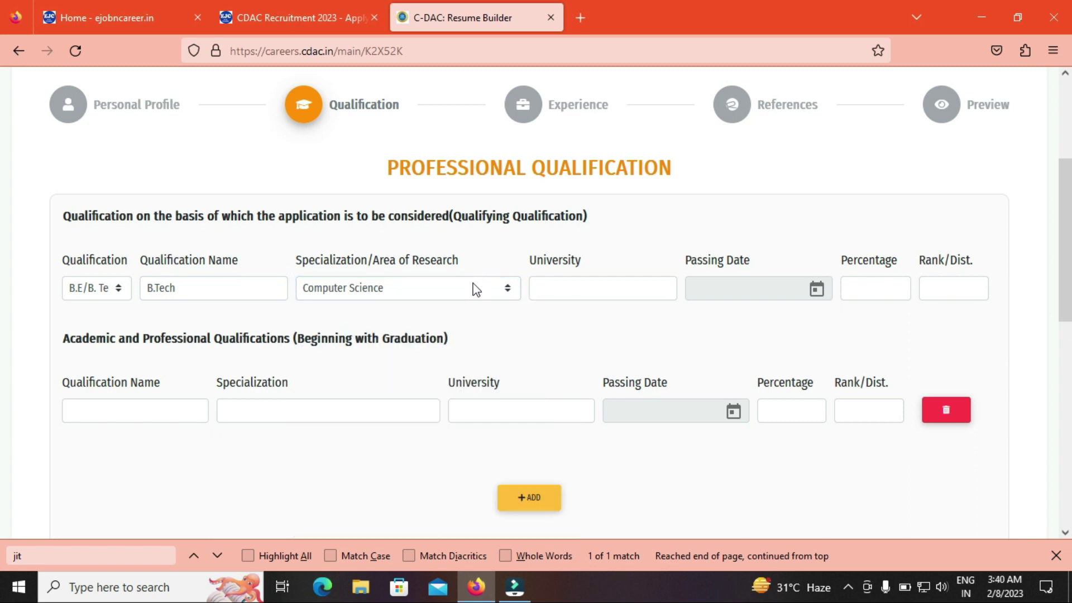
pyautogui.click(560, 294)
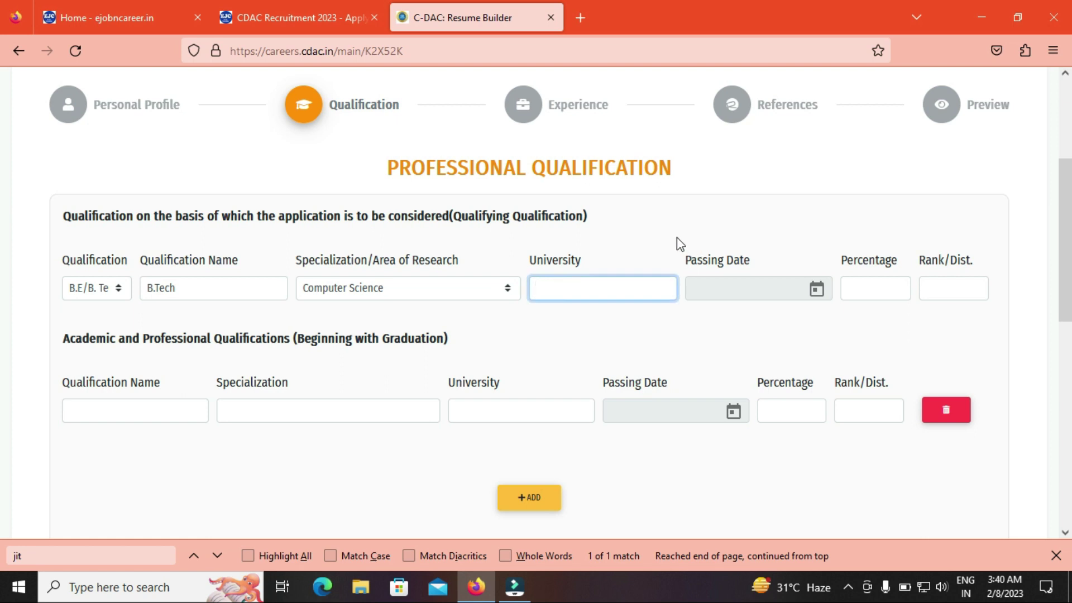
pyautogui.click(817, 289)
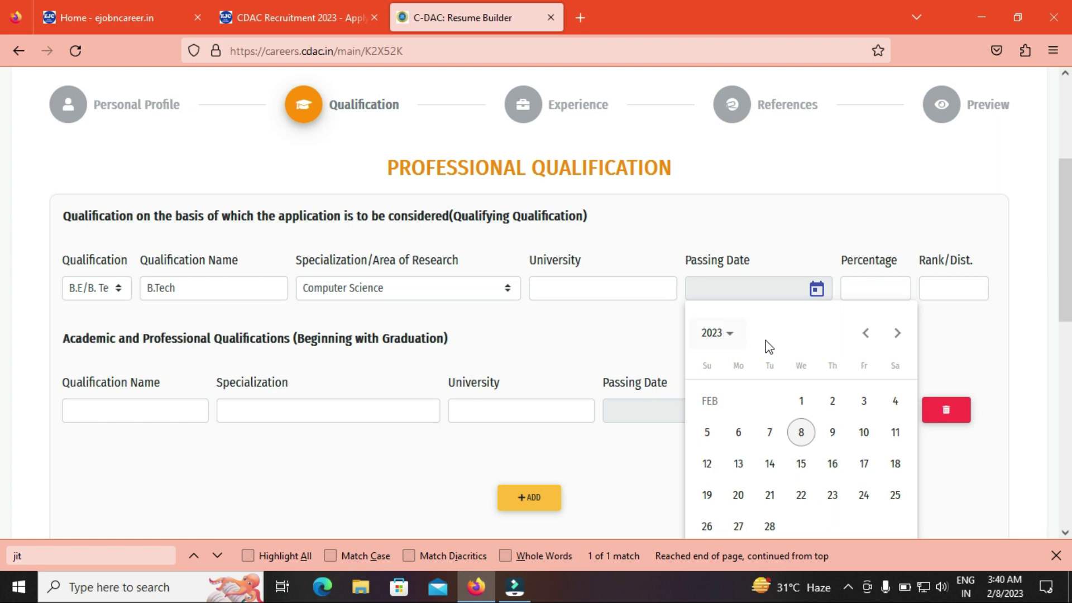
pyautogui.click(754, 238)
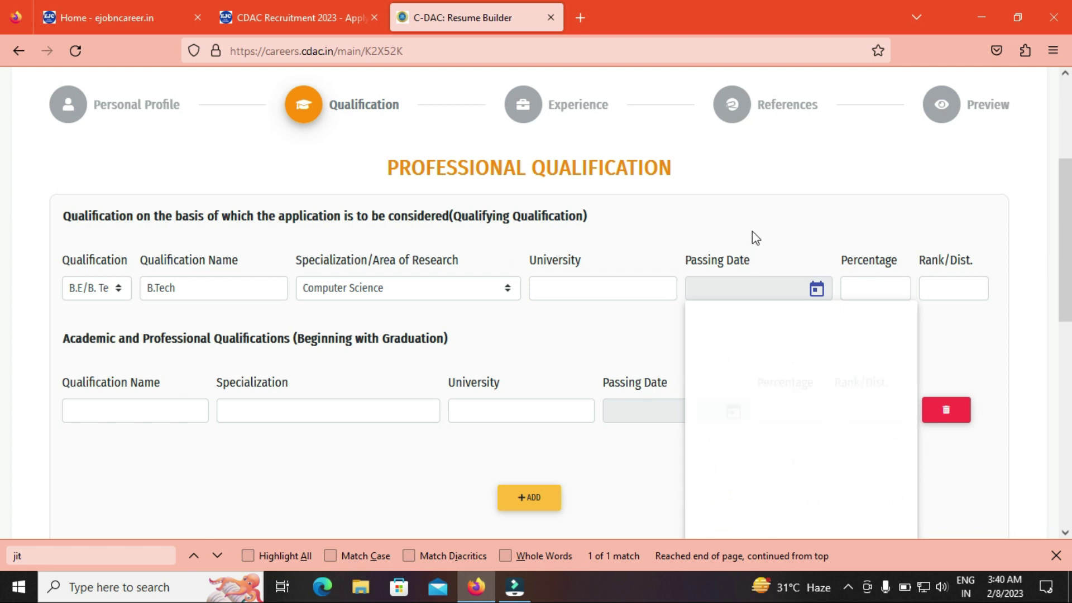
pyautogui.click(863, 291)
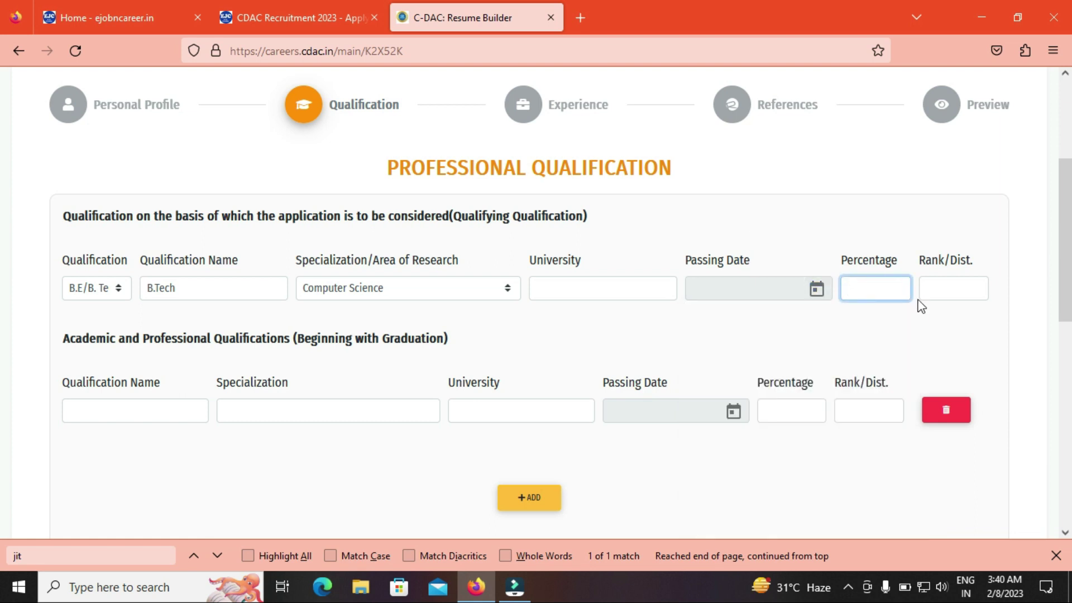
pyautogui.click(936, 285)
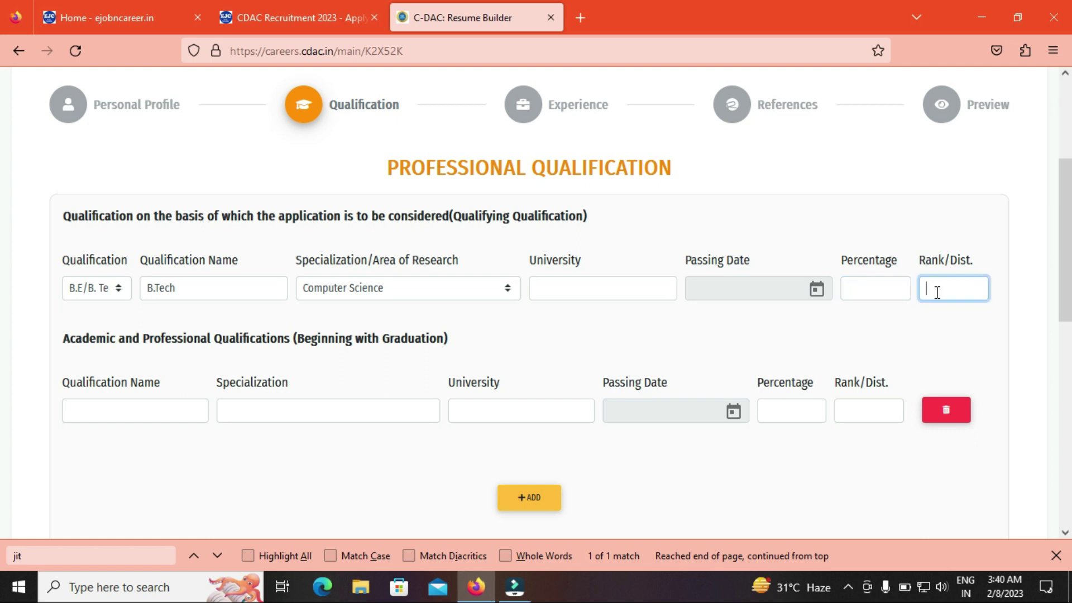
pyautogui.scroll(-3, 4, 268)
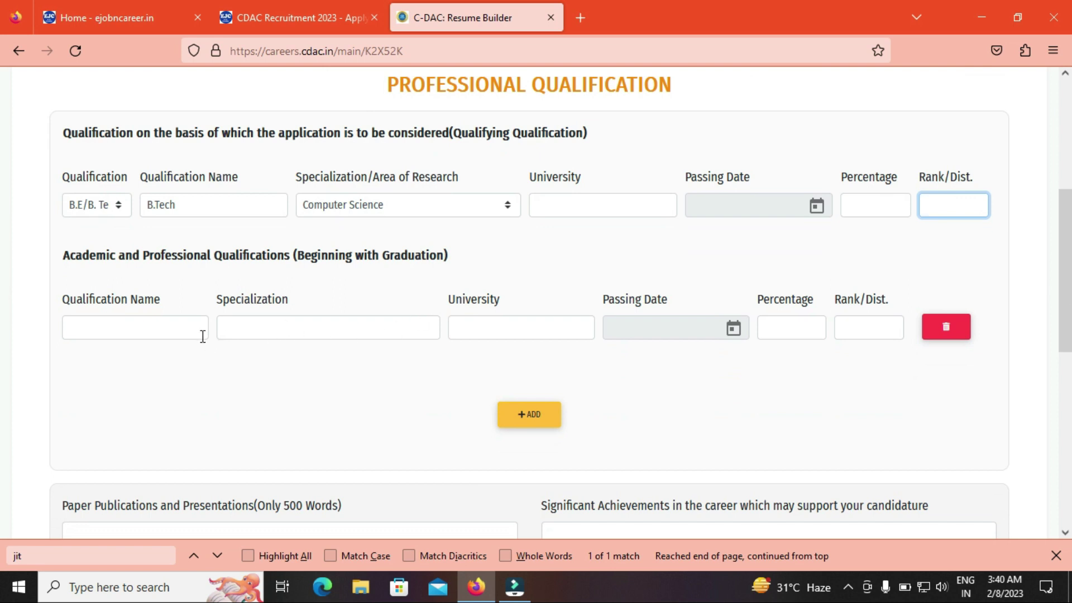
pyautogui.click(167, 334)
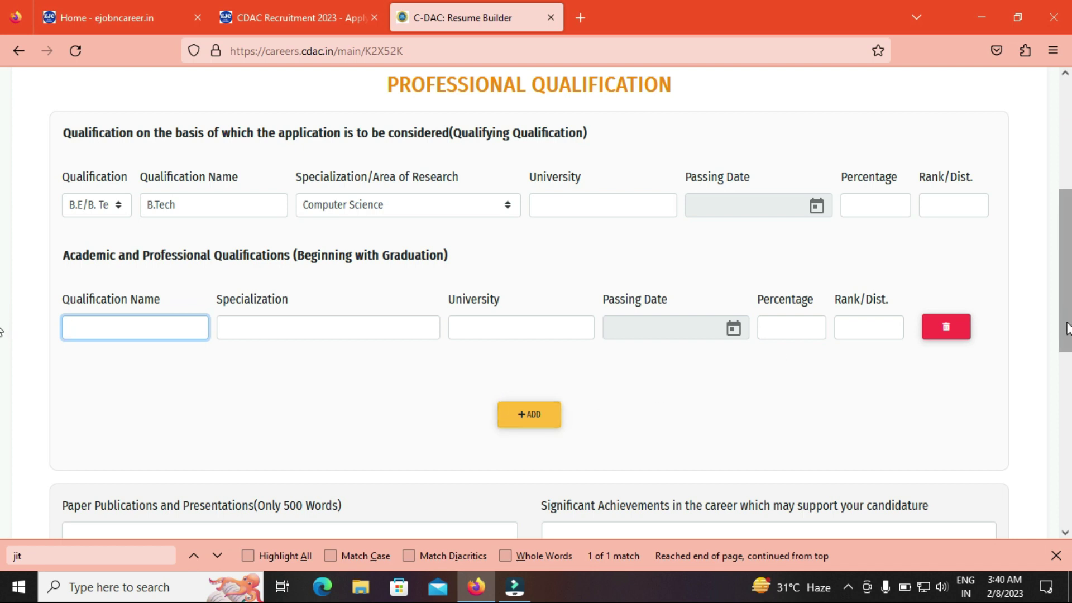
pyautogui.scroll(-3, 5, 354)
pyautogui.scroll(-1, 4, 417)
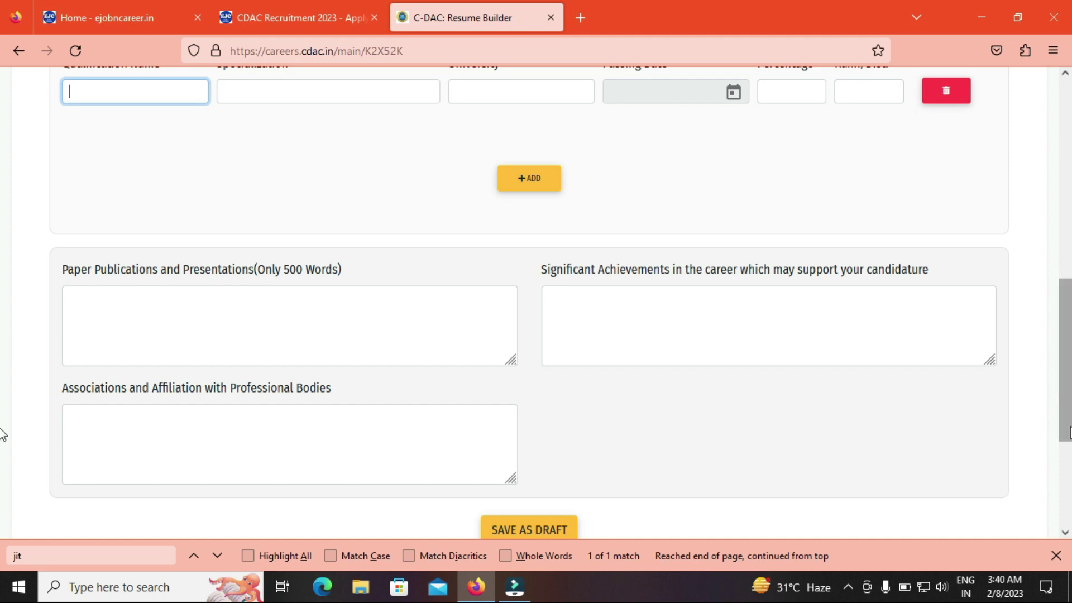
# Save the qualification section as a draft and continue to the work experience section
pyautogui.scroll(-1, 3, 445)
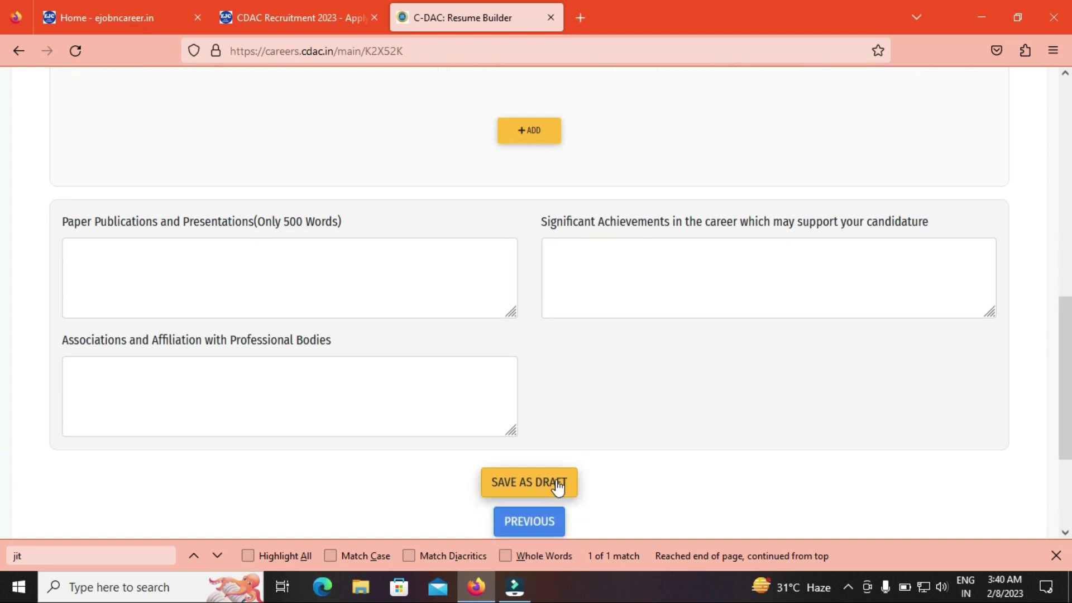
pyautogui.scroll(-2, 2, 430)
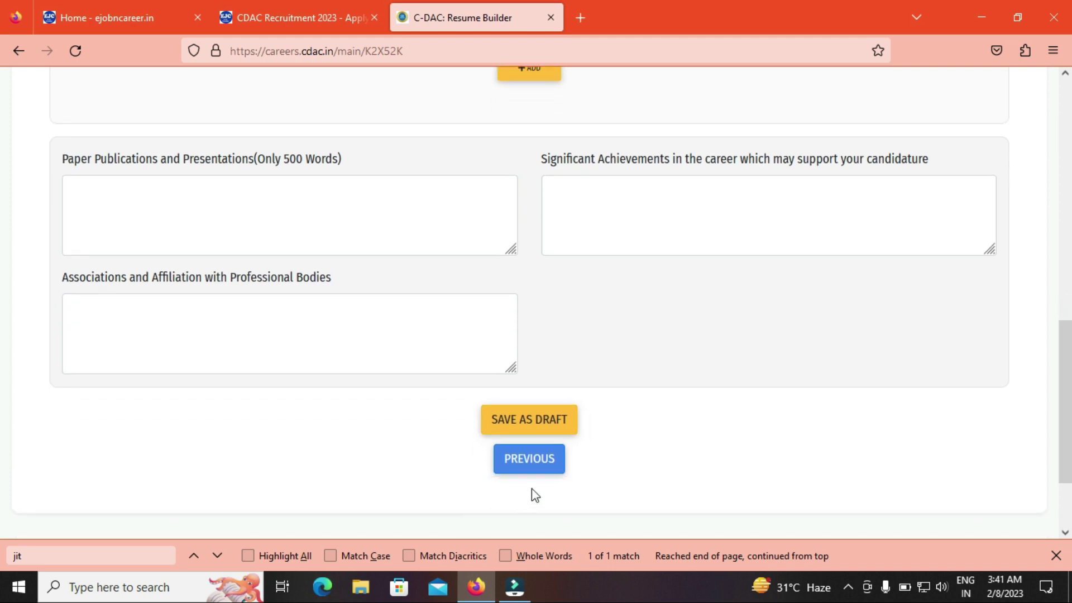
pyautogui.moveTo(1069, 408); pyautogui.dragTo(1067, 154)
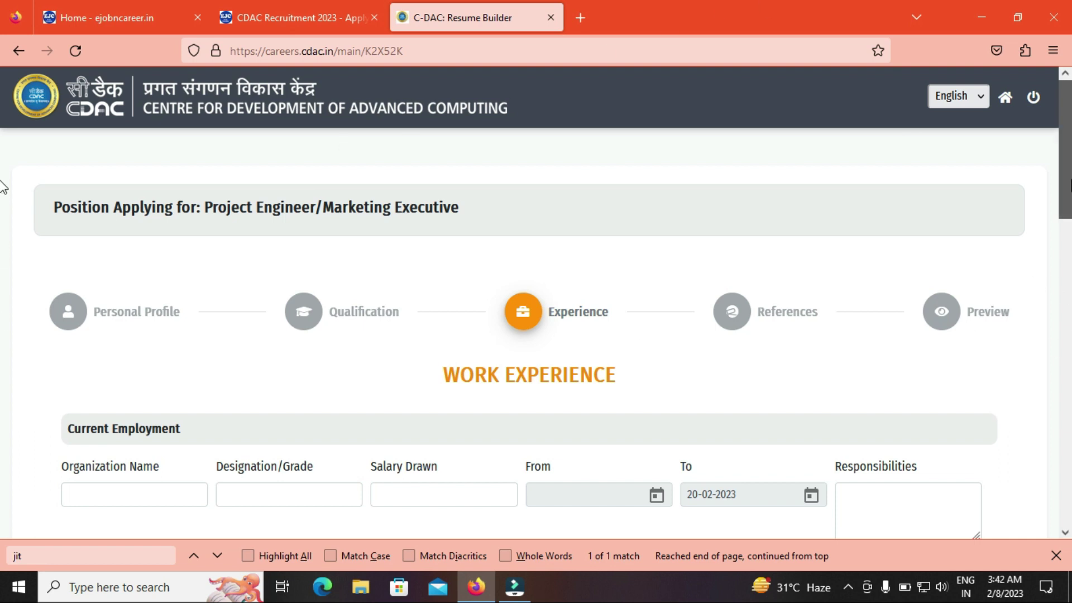
# Examine the work experience fields, from current employment and previous experience to the experience totals and areas of expertise
pyautogui.scroll(-3, 3, 184)
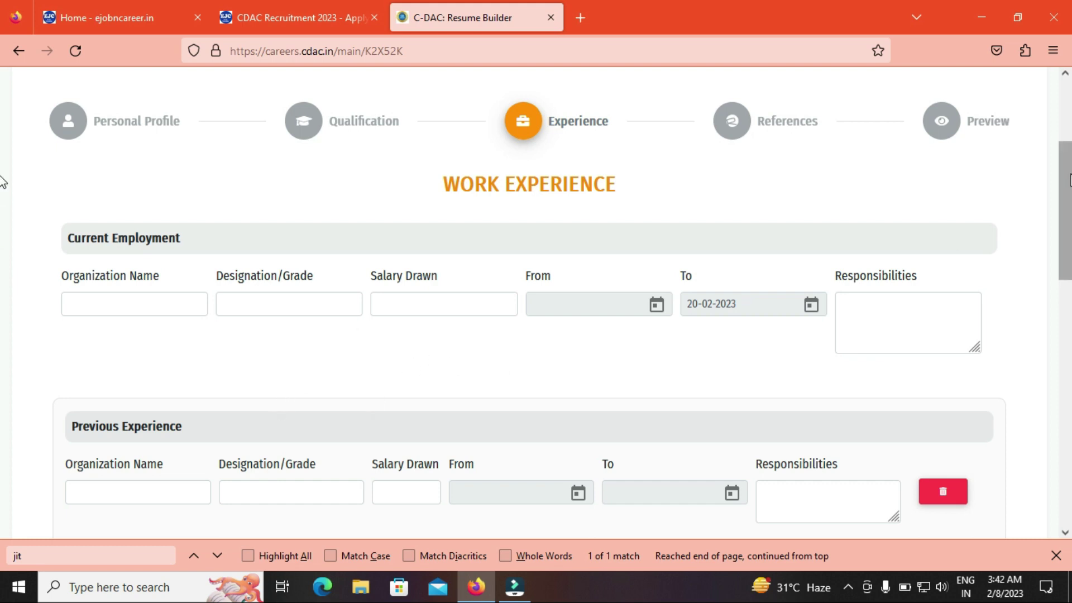
pyautogui.scroll(-1, 2, 223)
pyautogui.scroll(-3, 2, 223)
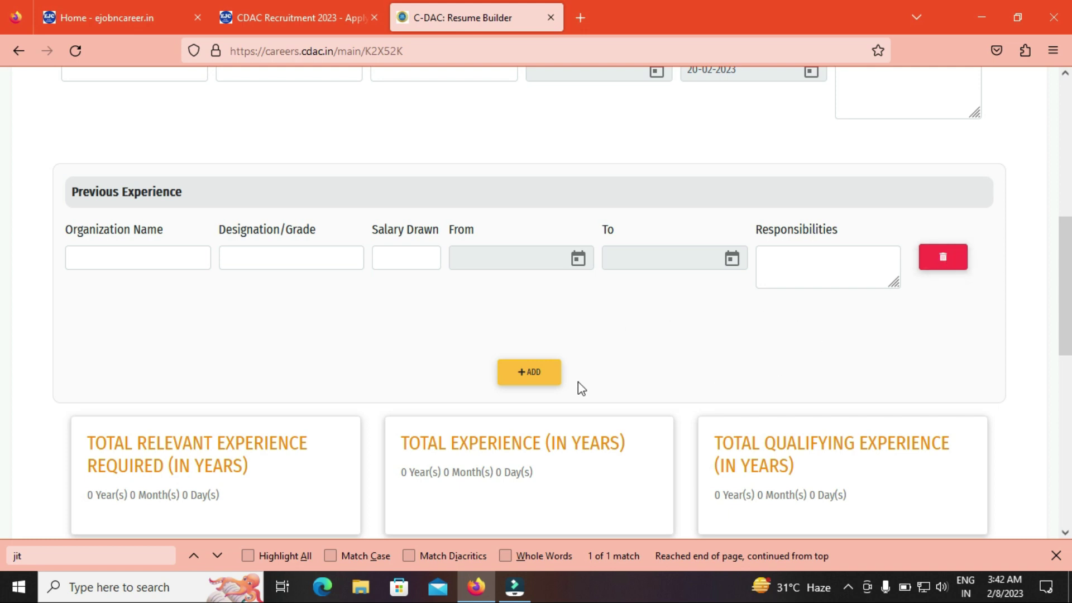
pyautogui.scroll(-3, 3, 257)
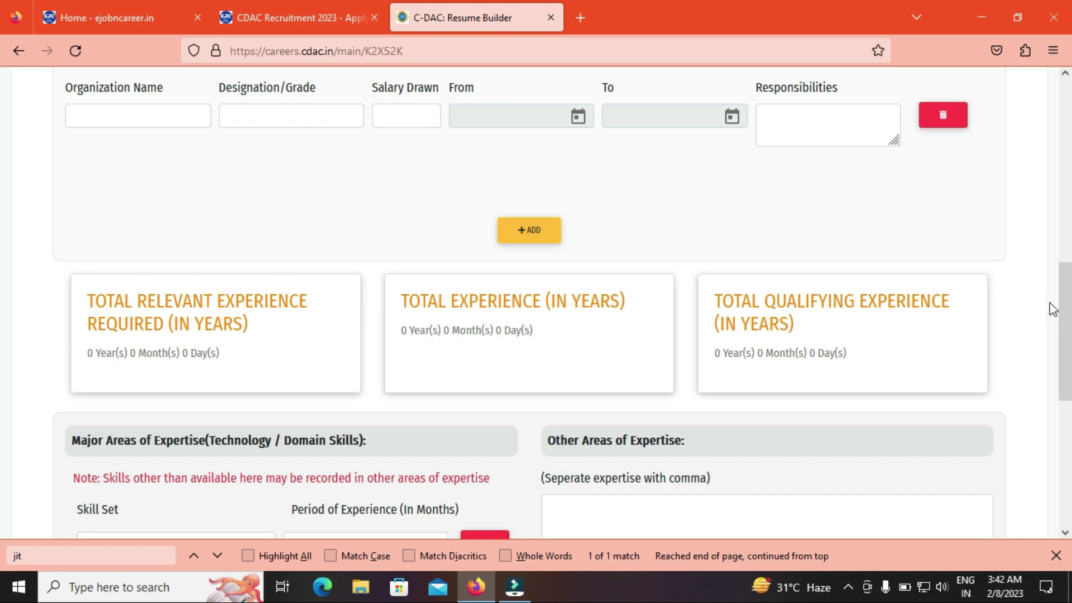
pyautogui.scroll(-3, 1069, 307)
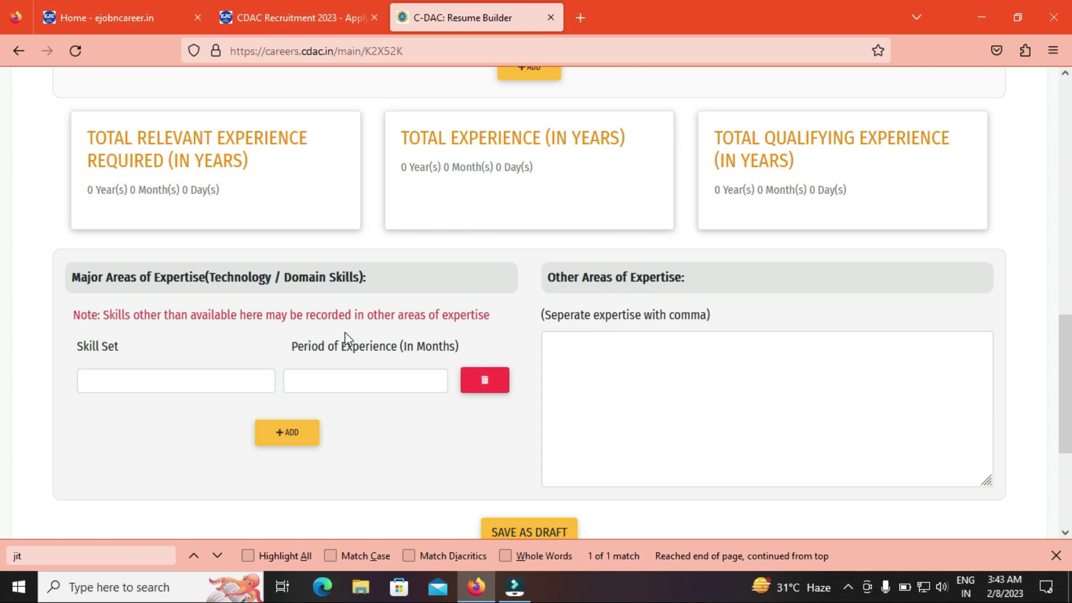
pyautogui.click(230, 379)
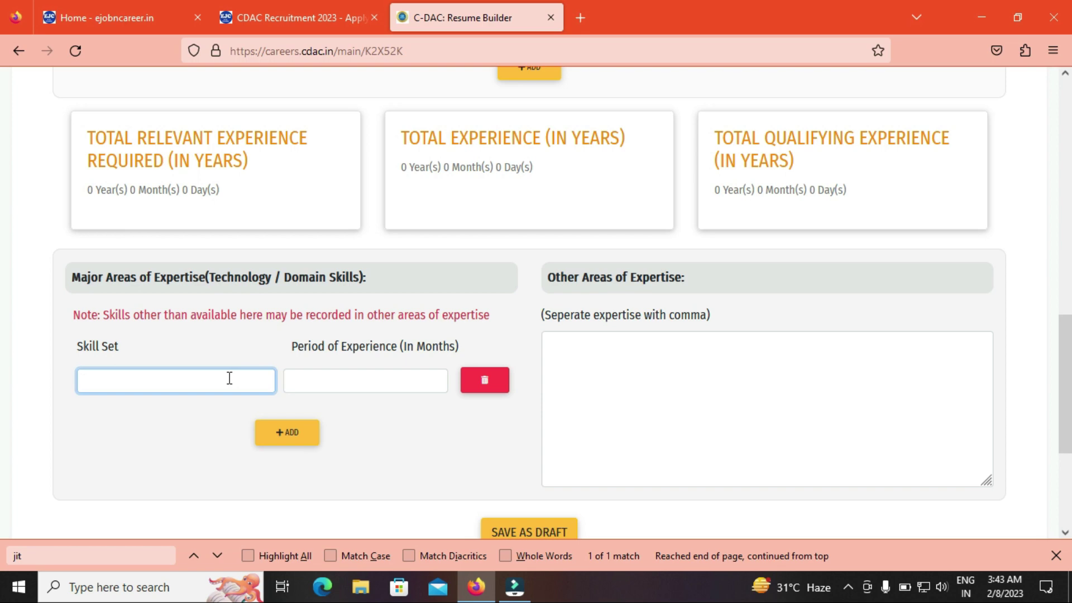
# Switch to the CDAC Recruitment 2023 article on ejobncareer.in and find its Important Links section
pyautogui.click(293, 16)
pyautogui.click(116, 8)
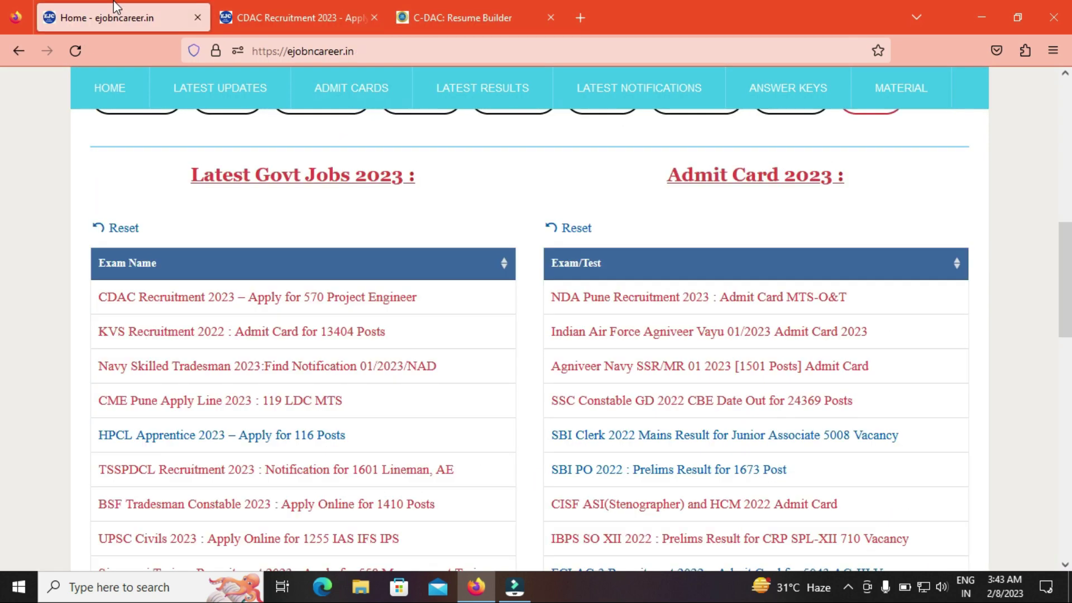
pyautogui.click(295, 16)
pyautogui.scroll(-4, 3, 300)
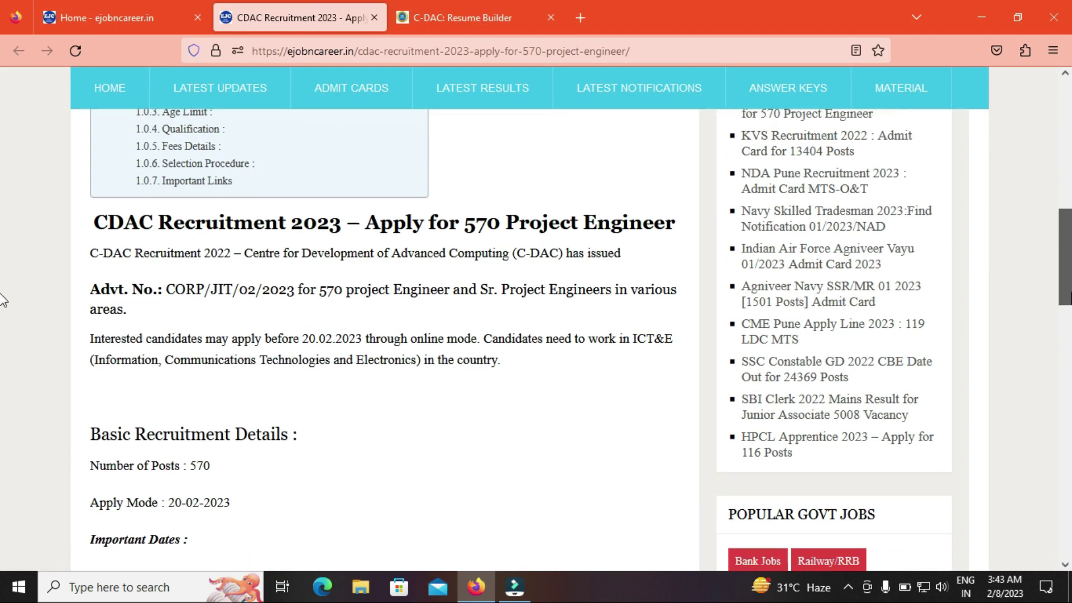
pyautogui.scroll(-17, 3, 300)
pyautogui.scroll(1, 654, 371)
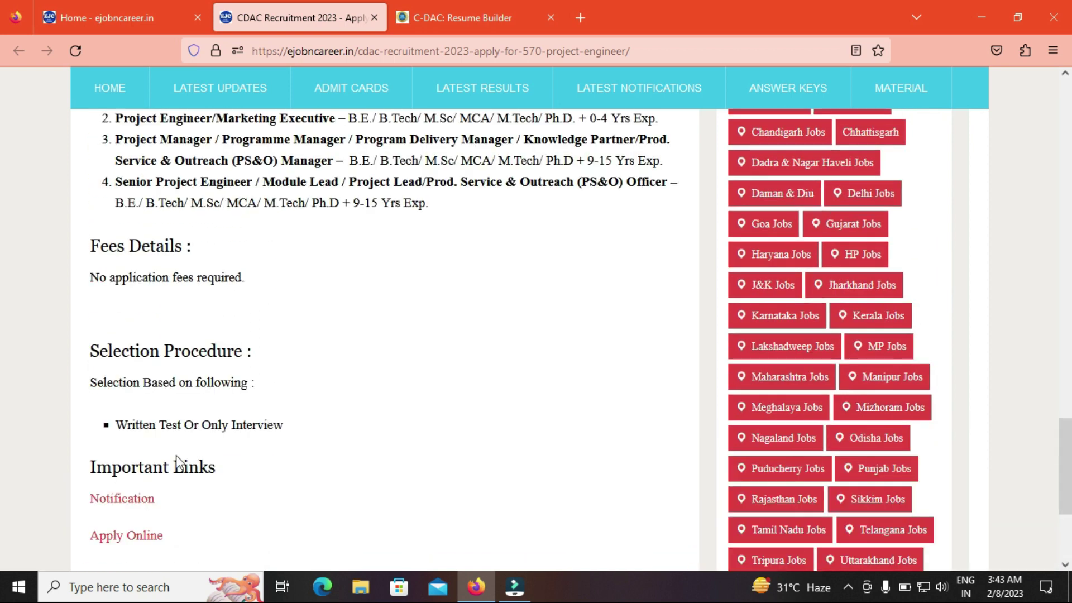
# Open the Notification link in a new tab and examine the advertisement's list of relevant domain areas
pyautogui.rightClick(115, 503)
pyautogui.click(162, 256)
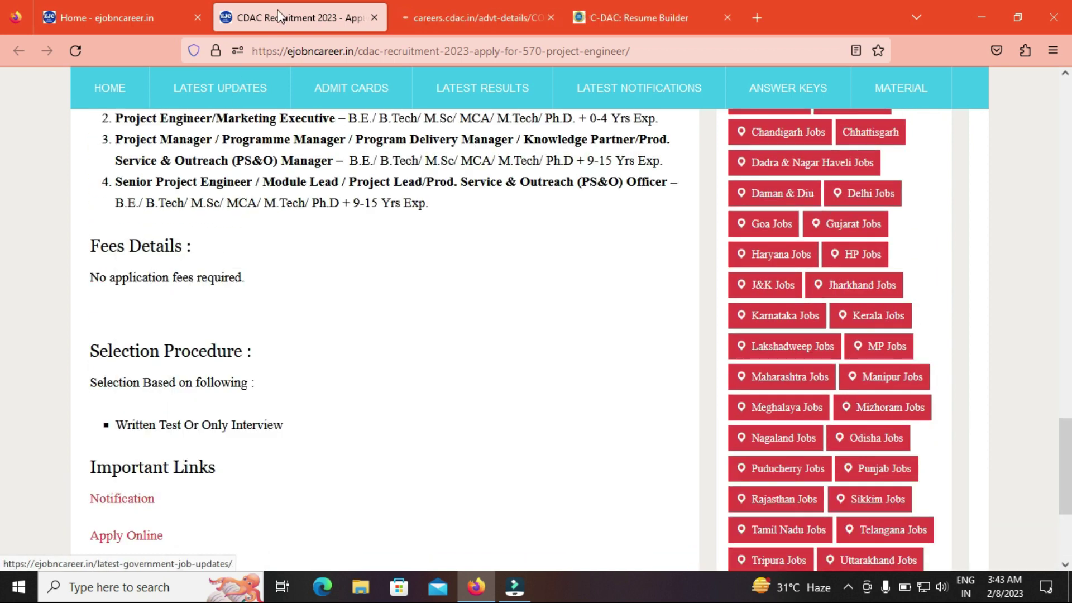
pyautogui.click(434, 17)
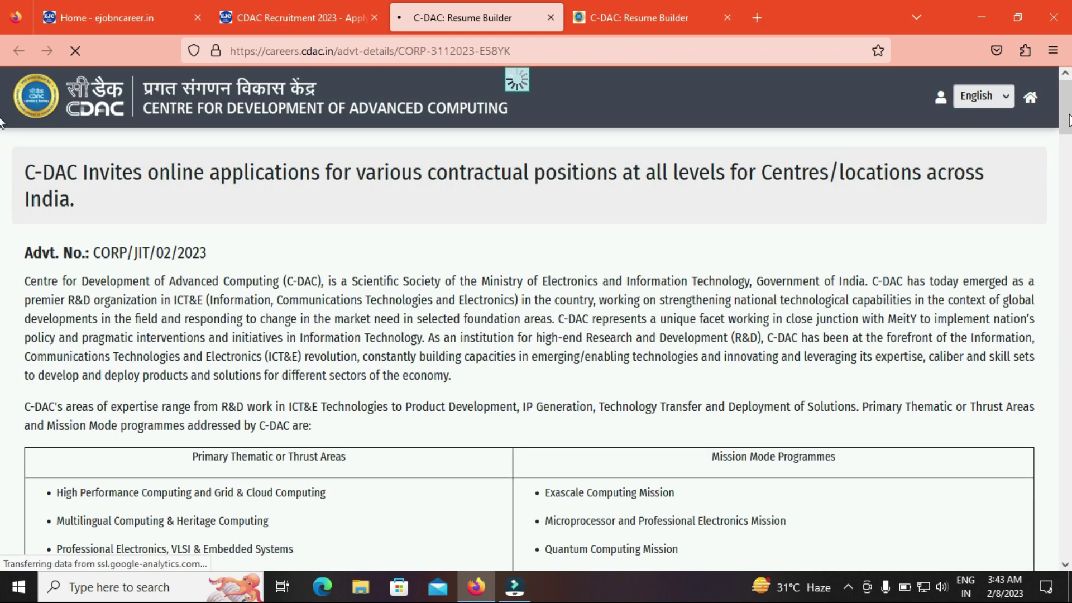
pyautogui.scroll(-15, 484, 268)
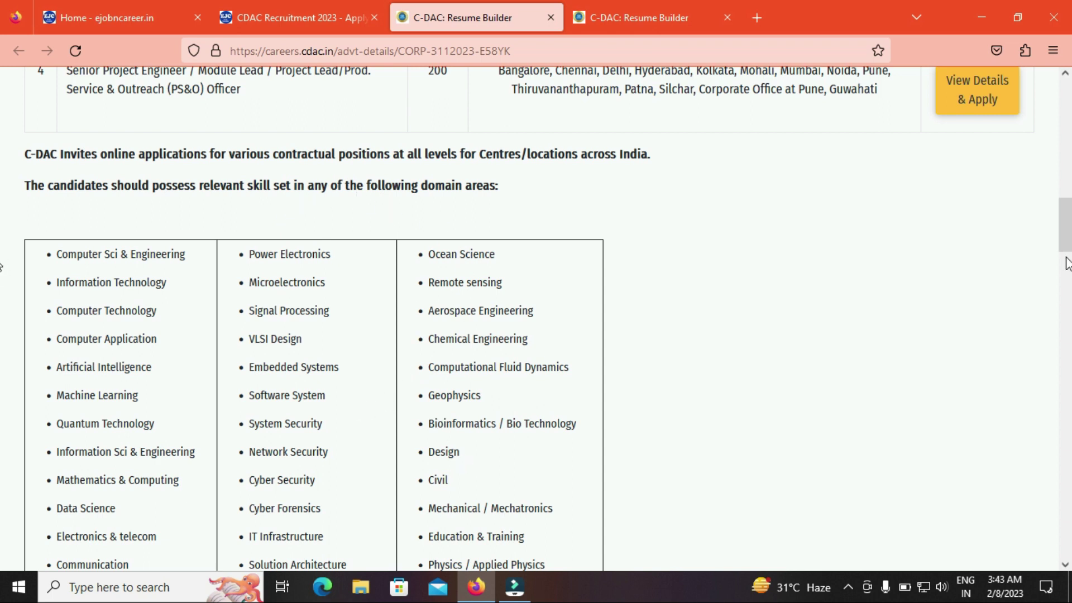
pyautogui.scroll(-5, 1067, 265)
# Return to the application form and save the work experience section as a draft to reach the references section
pyautogui.click(629, 25)
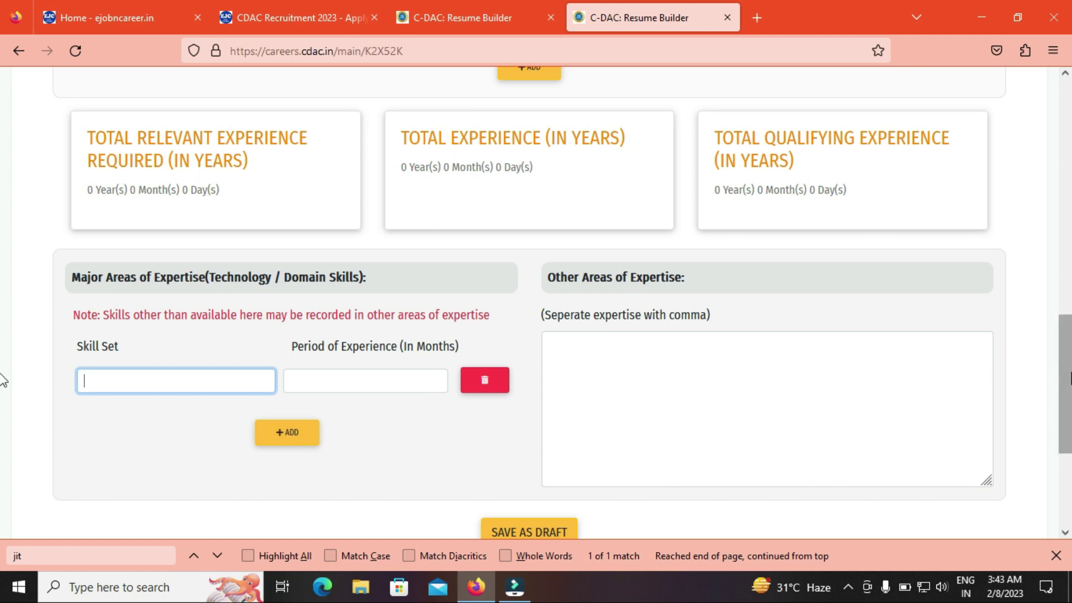
pyautogui.scroll(-1, 3, 386)
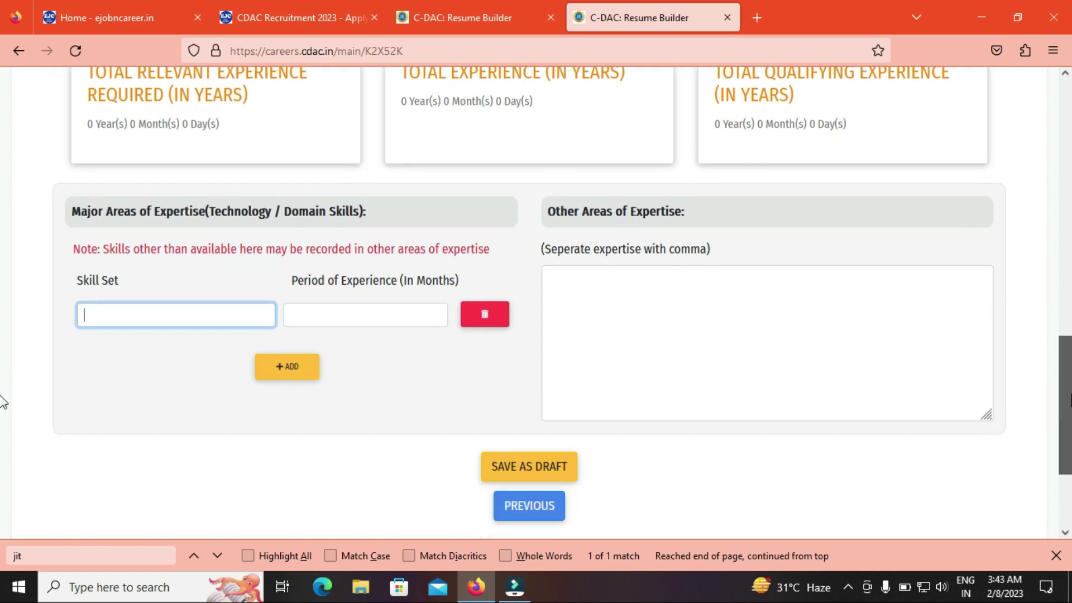
pyautogui.click(546, 475)
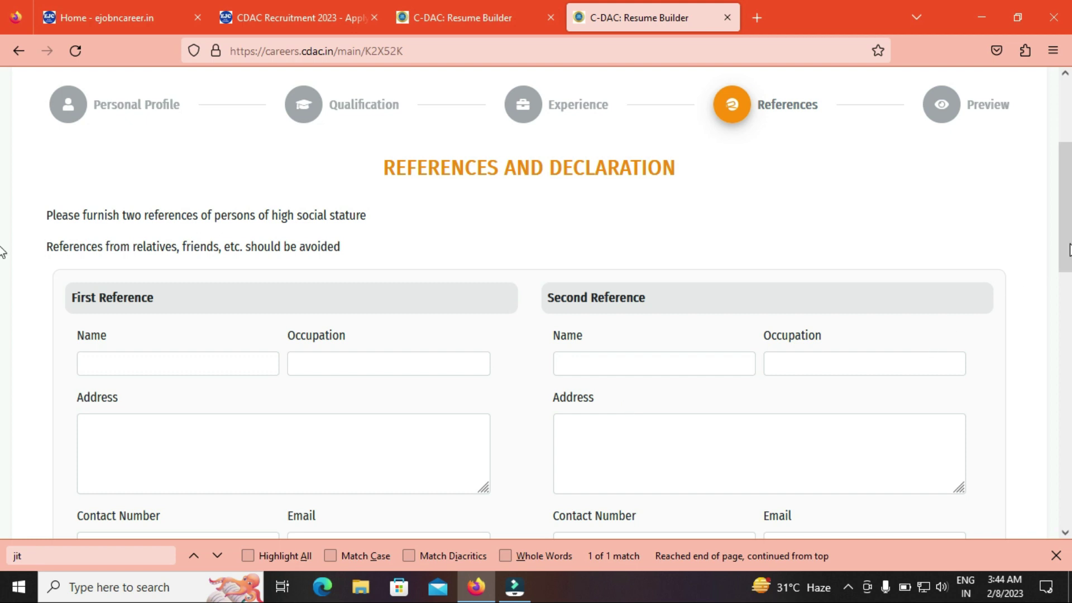
# Examine the fields for the first and second references and the additional supporting information
pyautogui.scroll(-2, 3, 250)
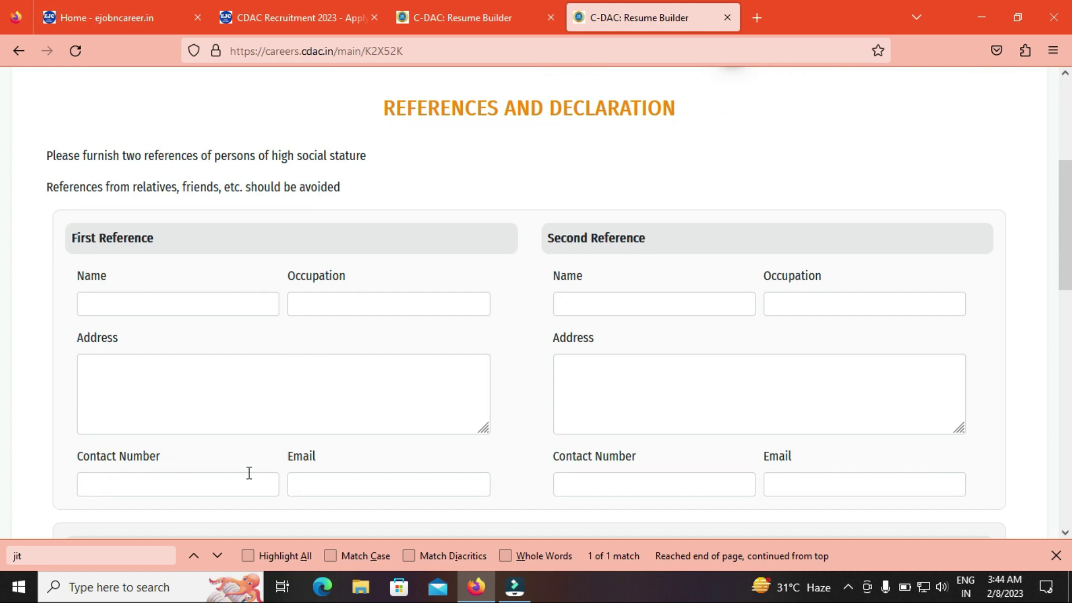
pyautogui.scroll(-2, 3, 308)
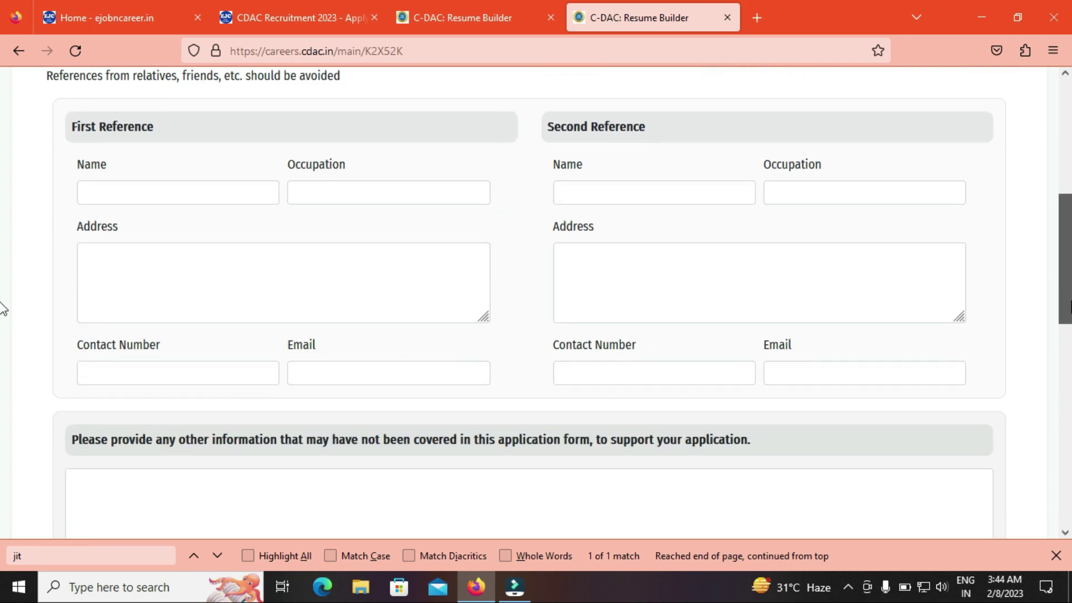
pyautogui.scroll(-2, 4, 324)
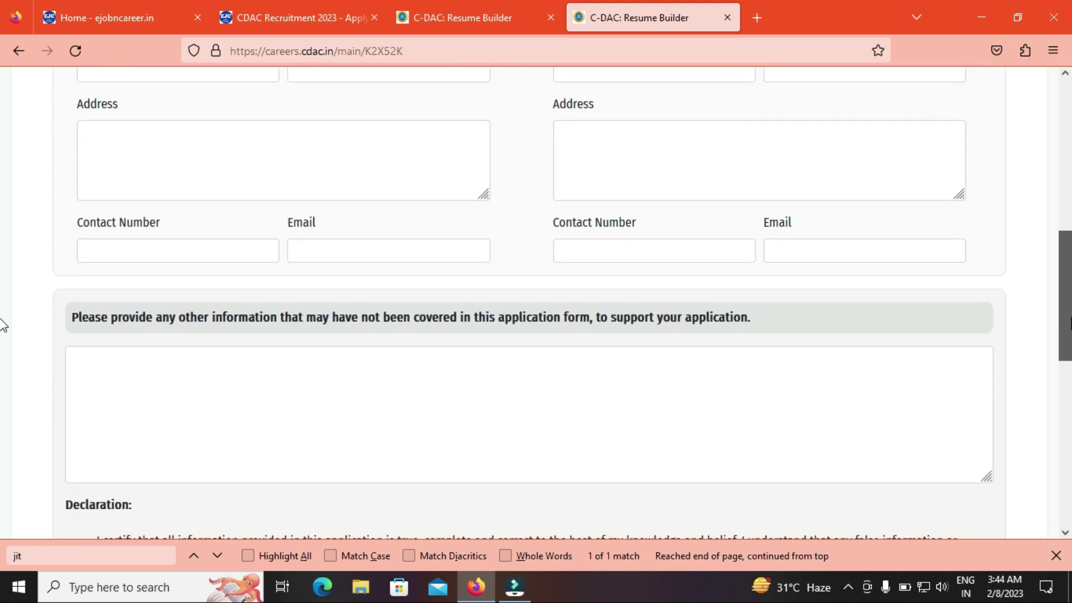
pyautogui.scroll(4, 3, 302)
pyautogui.scroll(-3, 3, 275)
pyautogui.moveTo(1066, 326); pyautogui.dragTo(1067, 357)
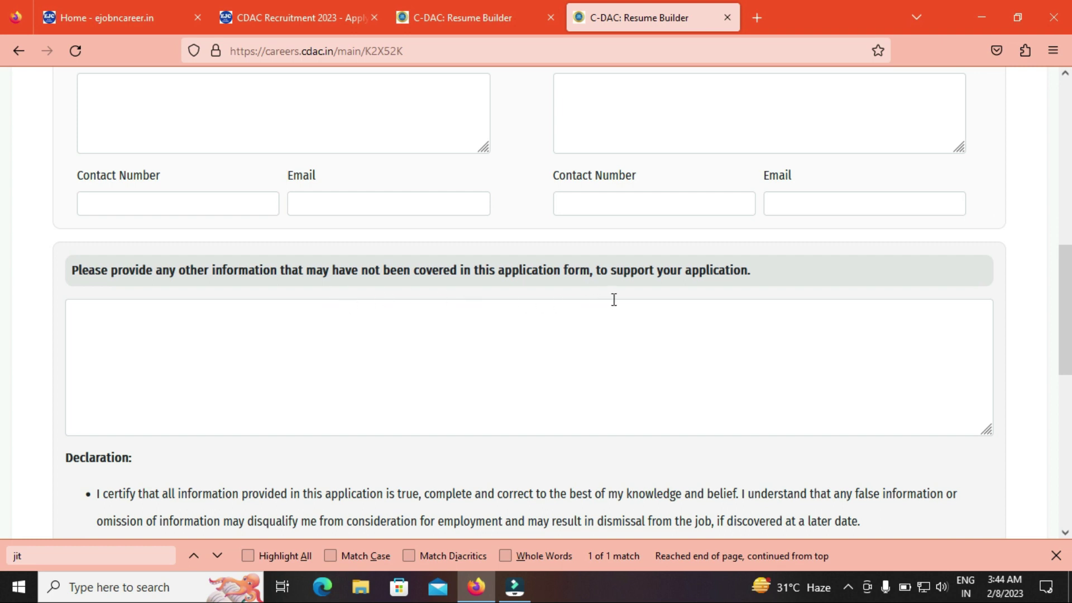
# Review the declaration and disclaimer, and agree to the terms and conditions
pyautogui.scroll(-3, 5, 368)
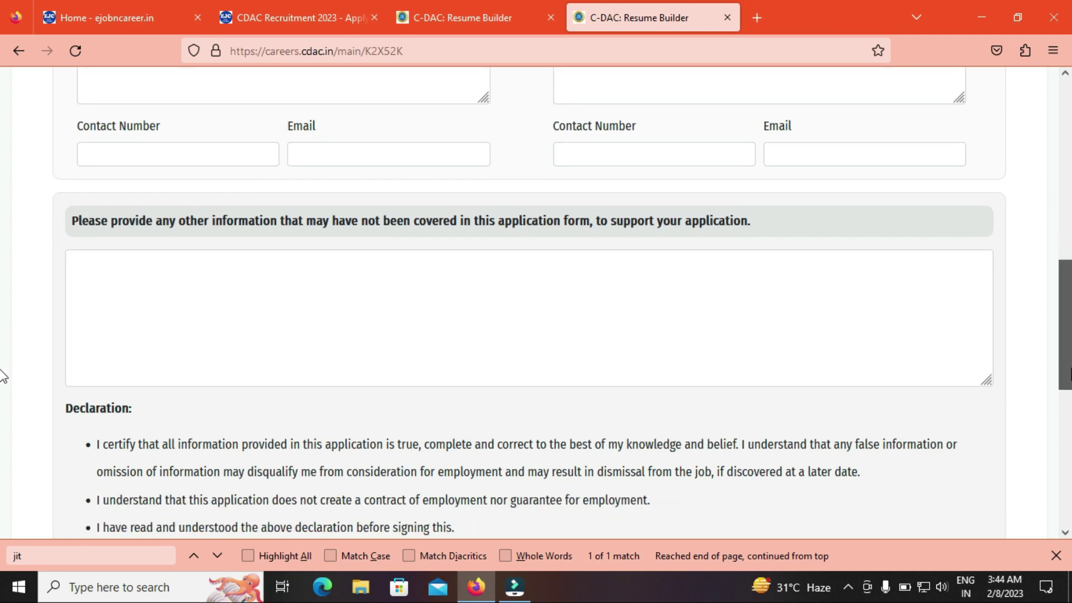
pyautogui.scroll(-3, 3, 407)
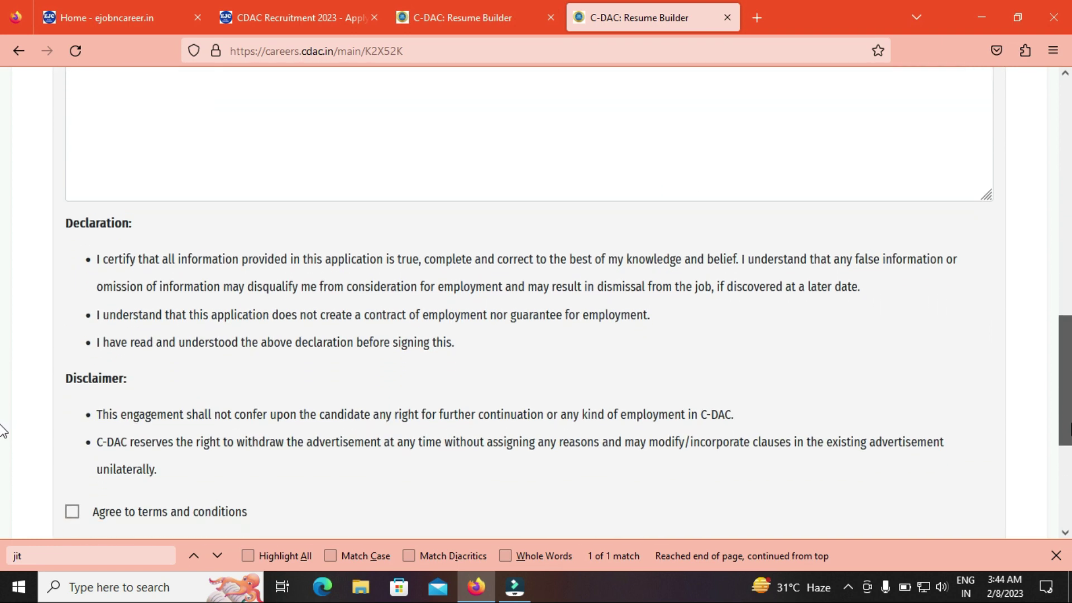
pyautogui.click(79, 396)
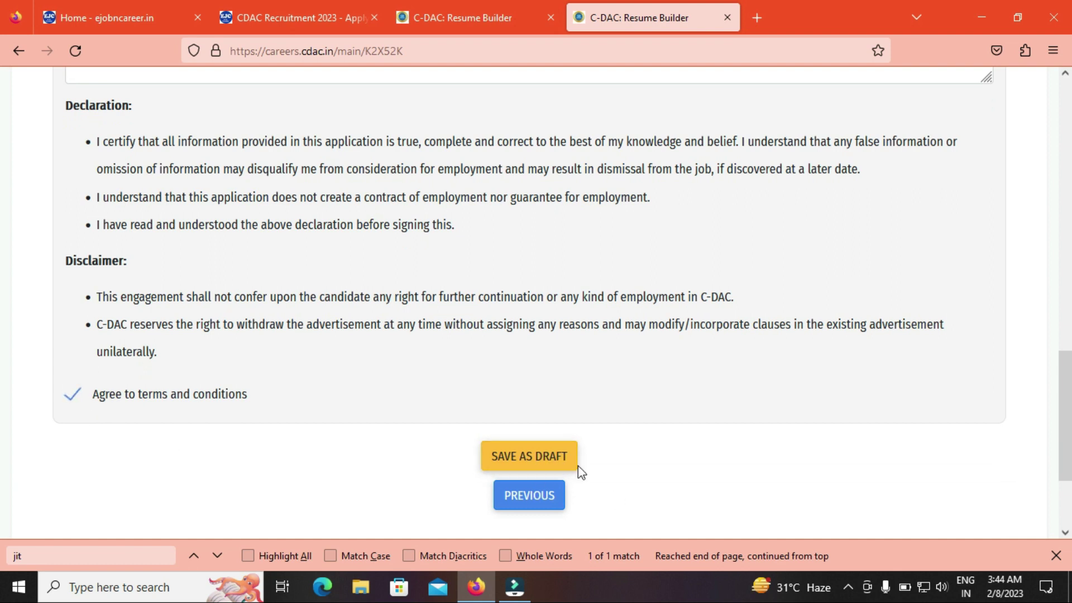
# Save the references section as a draft and submit the application from the end of the preview
pyautogui.moveTo(1065, 416); pyautogui.dragTo(1070, 459)
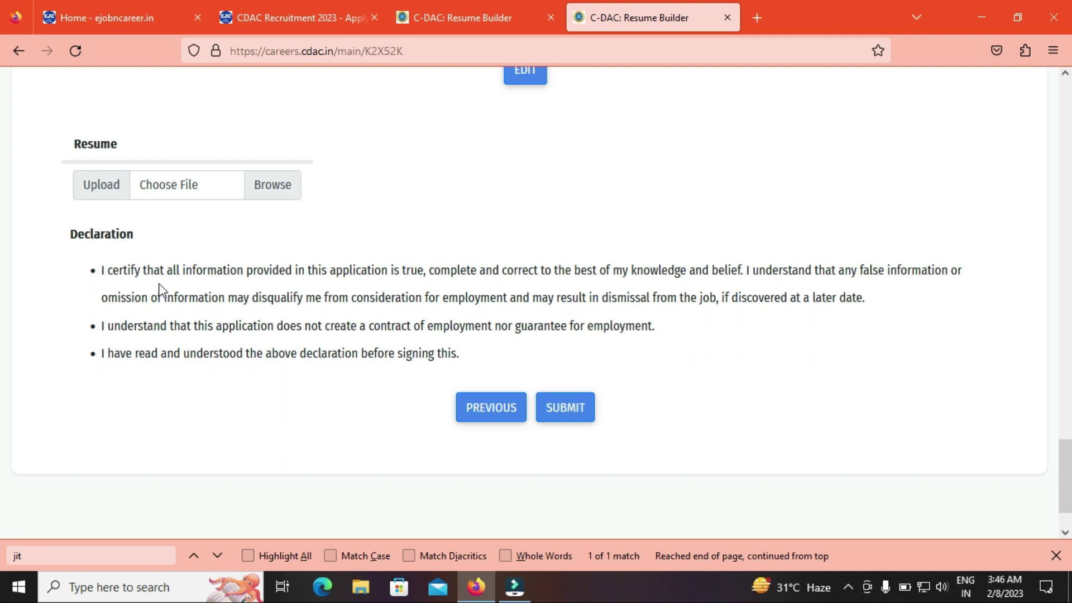
pyautogui.click(586, 424)
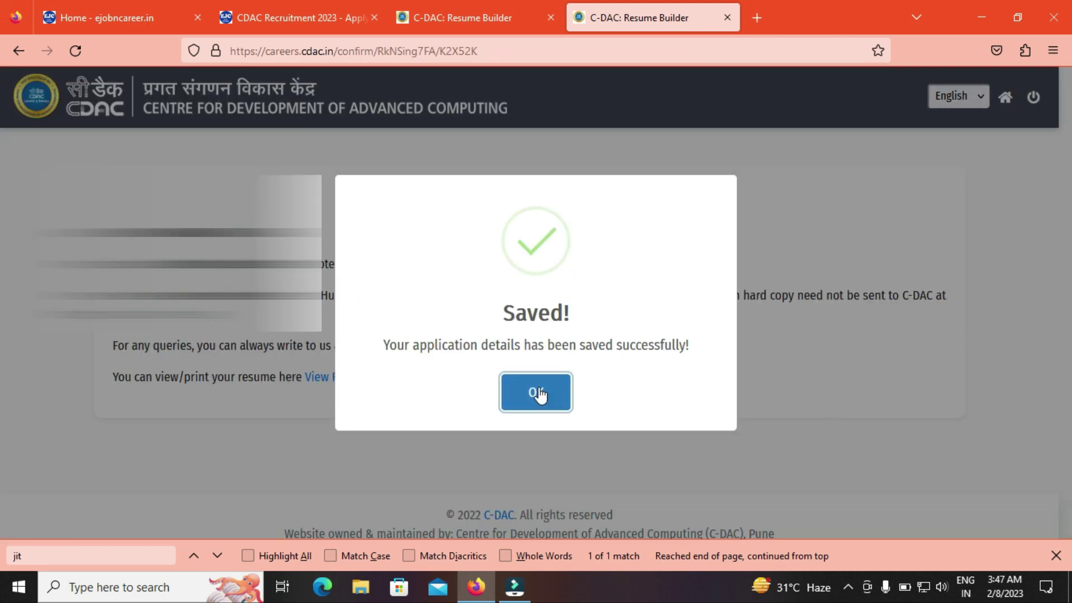